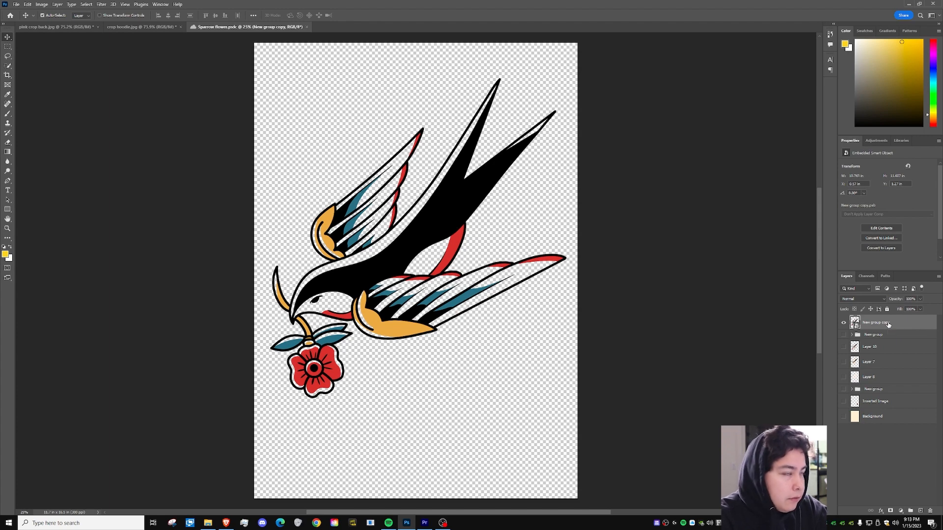
Step: Paste the sparrow artwork into pink crop back.jpg and free-transform it to sit centrally over the hoodie
left_click(69, 28)
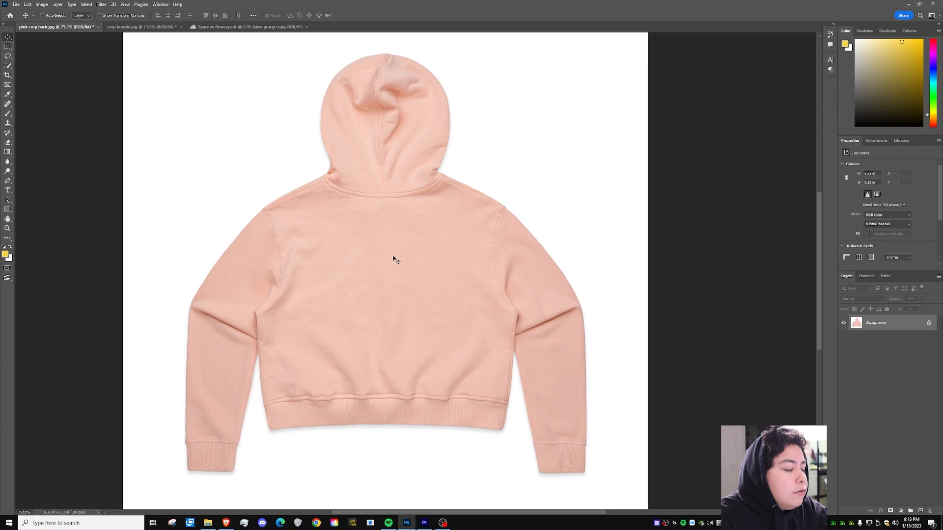
key("ctrl+v")
scroll(402, 287, "down", 2)
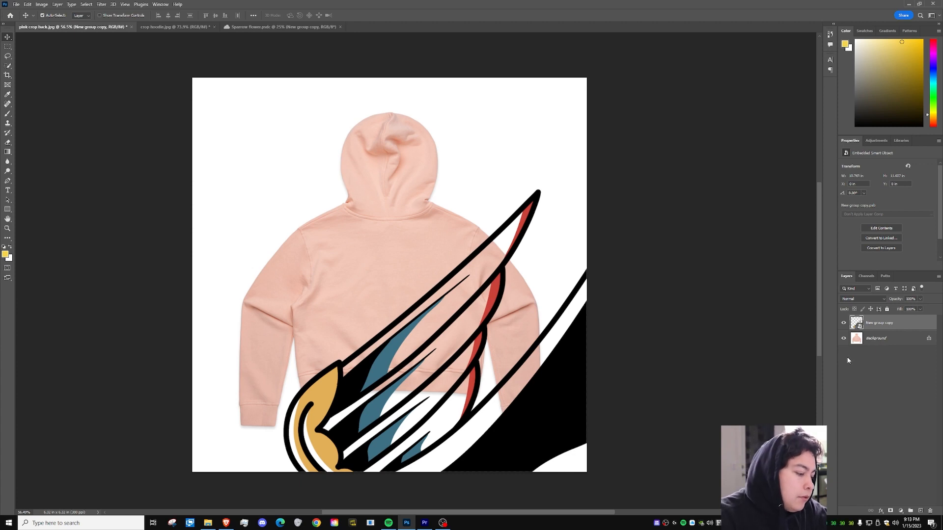
key("ctrl+t")
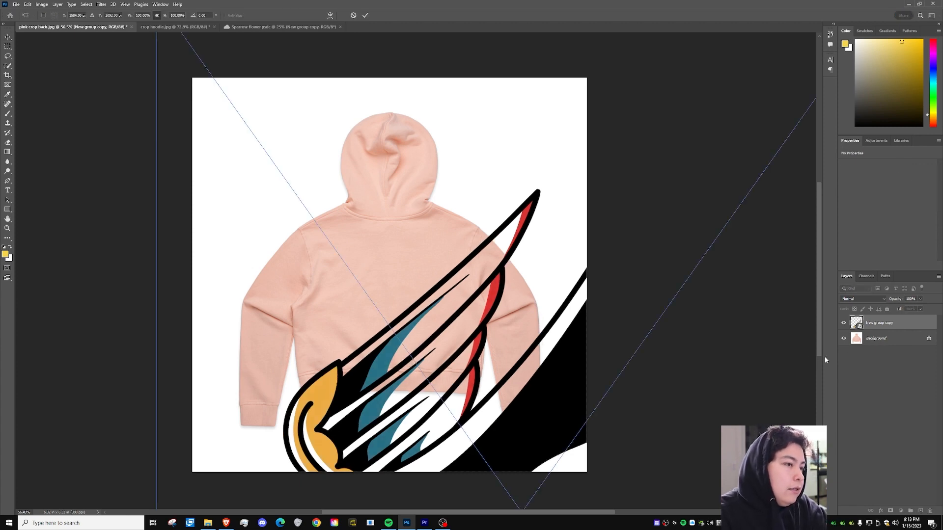
scroll(537, 294, "down", 2)
left_click_drag(501, 312, 464, 319)
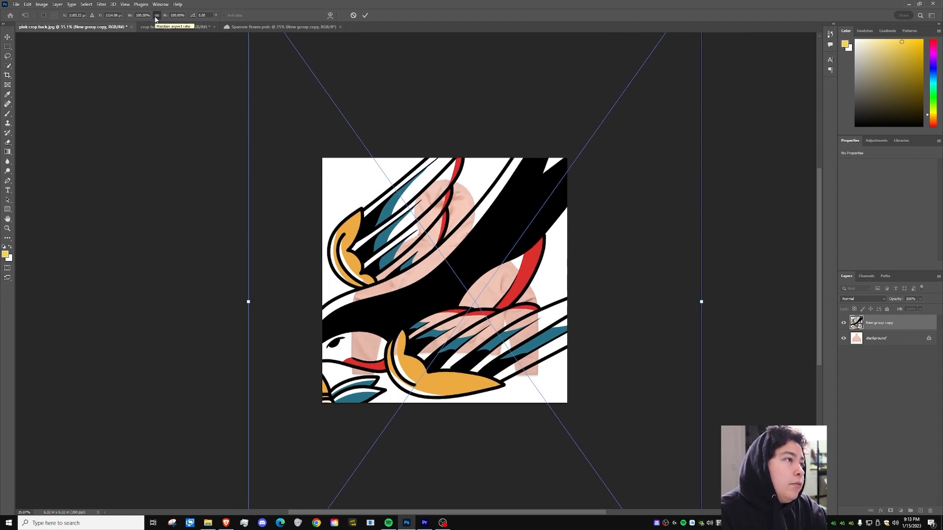
left_click_drag(248, 307, 484, 305)
left_click_drag(557, 327, 415, 311)
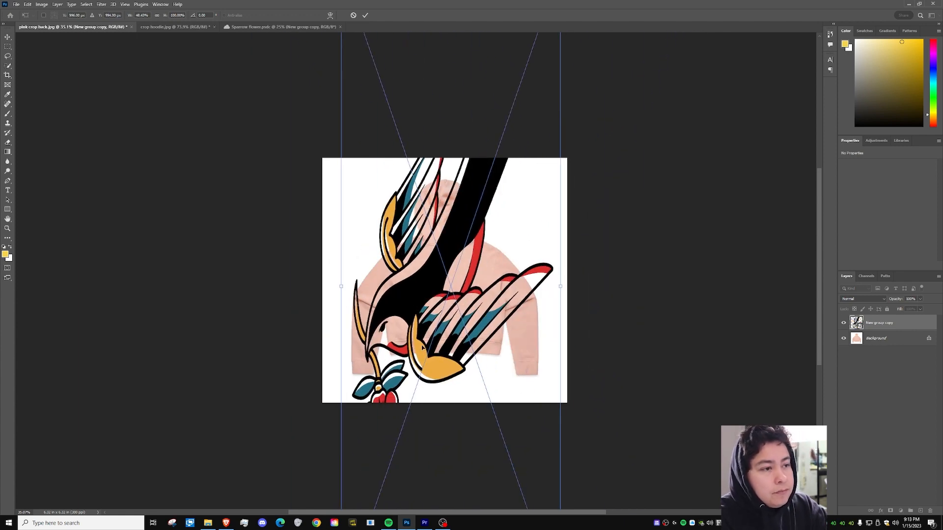
key("ctrl+z")
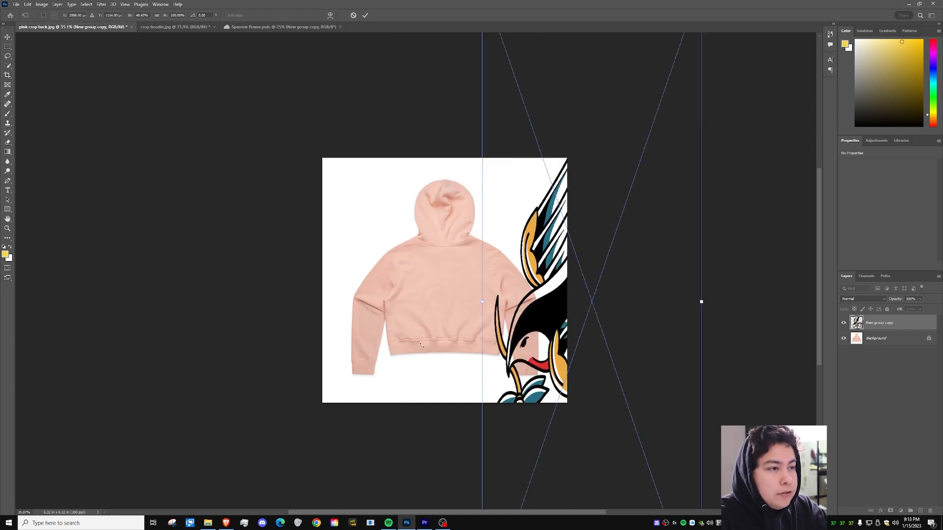
key("ctrl+z")
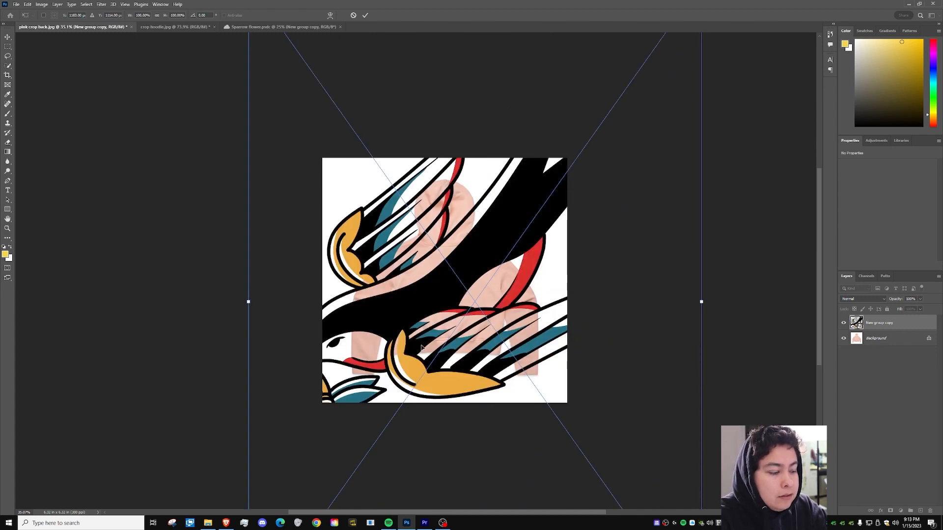
left_click_drag(249, 303, 430, 310)
left_click_drag(544, 331, 441, 322)
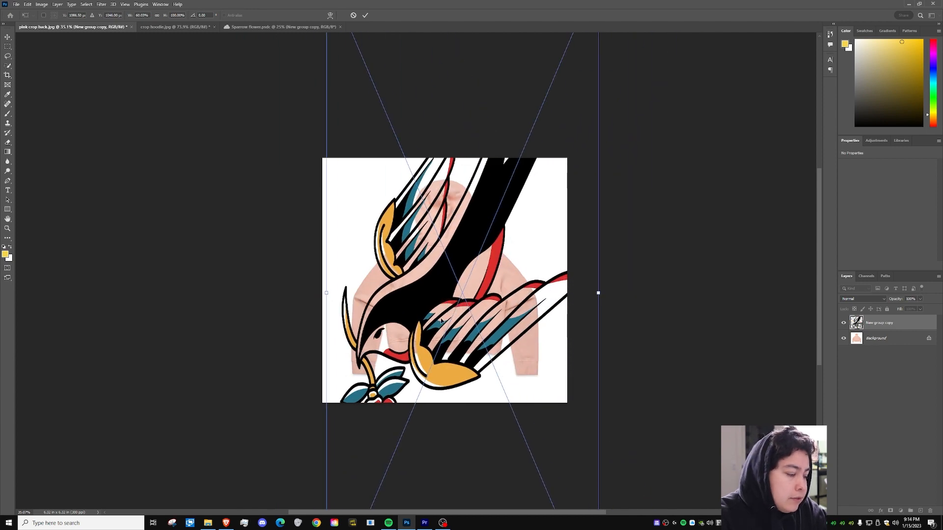
key("ctrl+z")
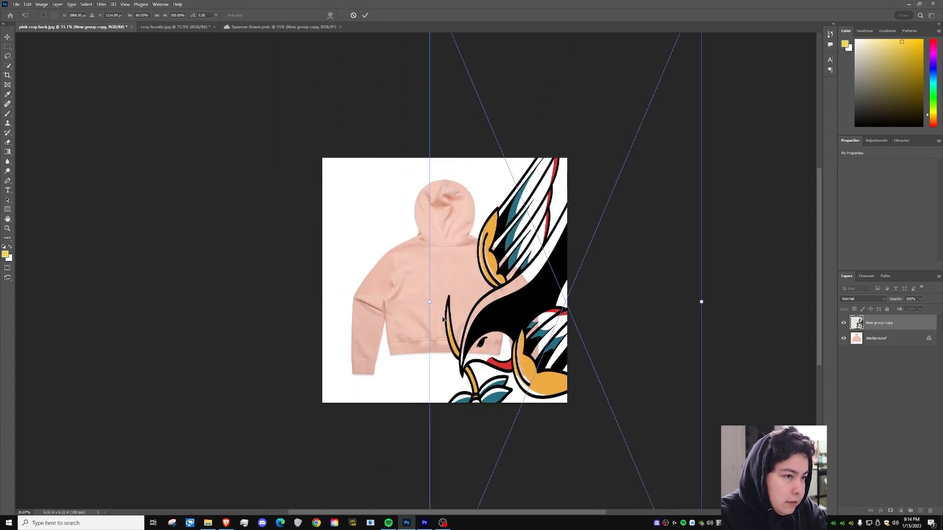
key("ctrl+z")
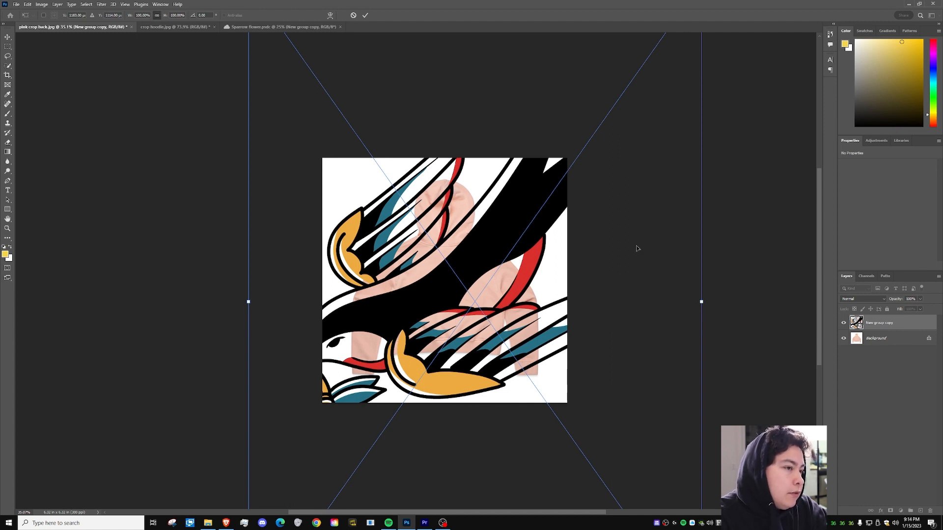
Step: Scale the sparrow artwork down proportionally to about 1.5 by 1.6 in and place it in the middle of the hoodie's back
left_click_drag(448, 275, 480, 242)
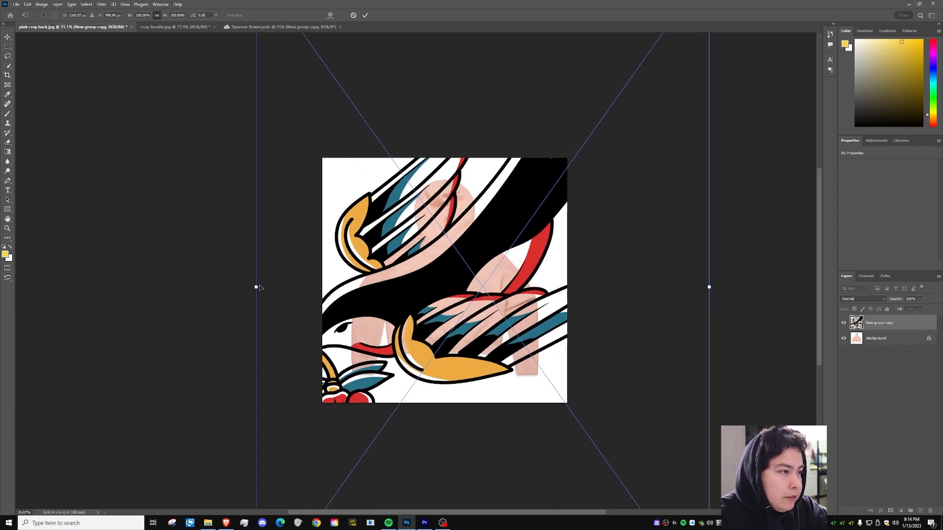
left_click_drag(258, 287, 396, 290)
left_click_drag(344, 141, 466, 275)
left_click_drag(447, 382, 452, 294)
key("Return")
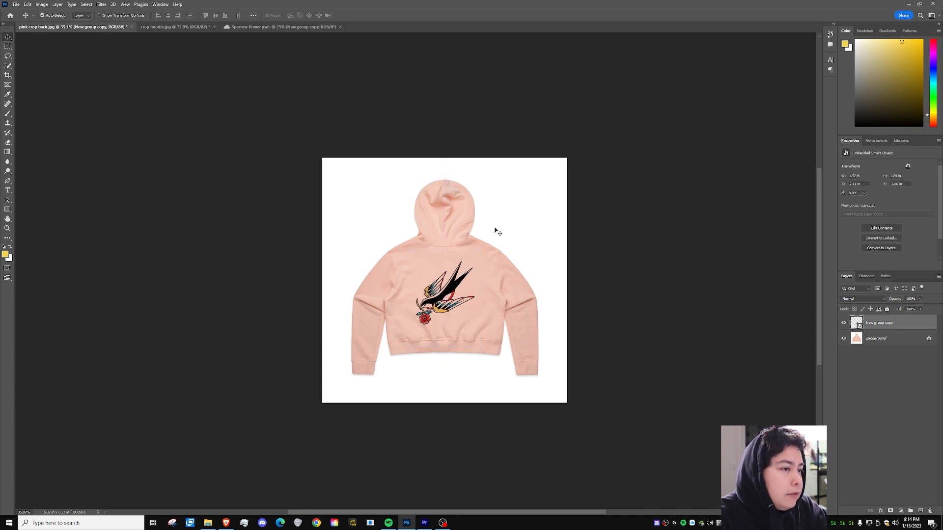
Step: Examine the sparrow print's size and placement on the hoodie's back, both close up and from farther out
scroll(488, 248, "up", 8)
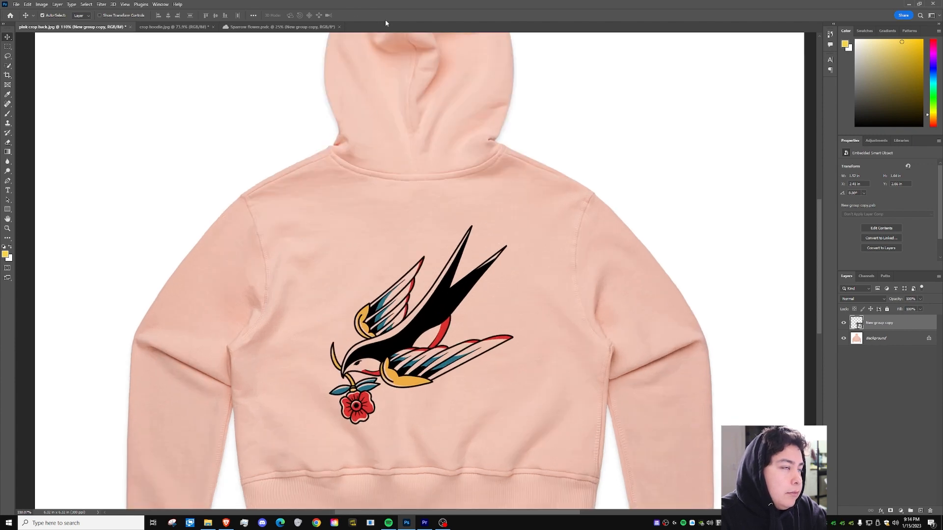
scroll(440, 350, "down", 3)
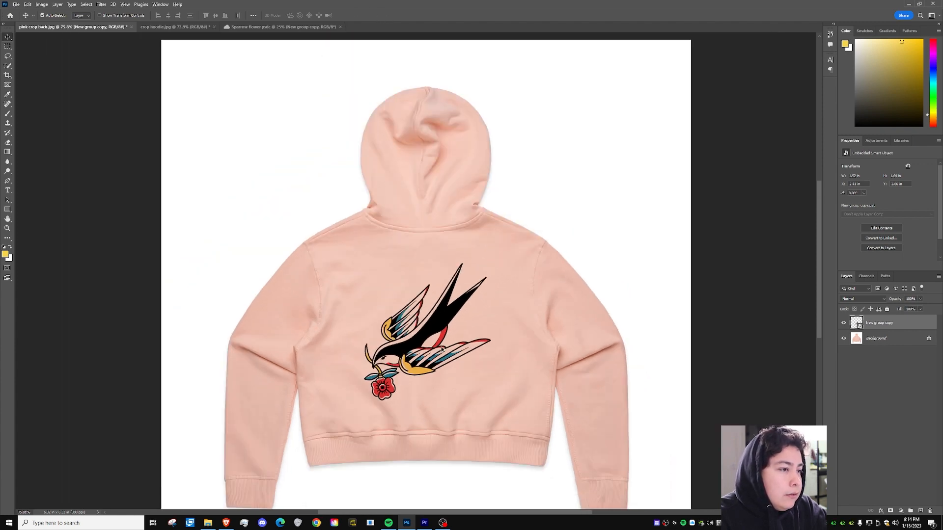
scroll(420, 361, "down", 2)
scroll(439, 374, "up", 5)
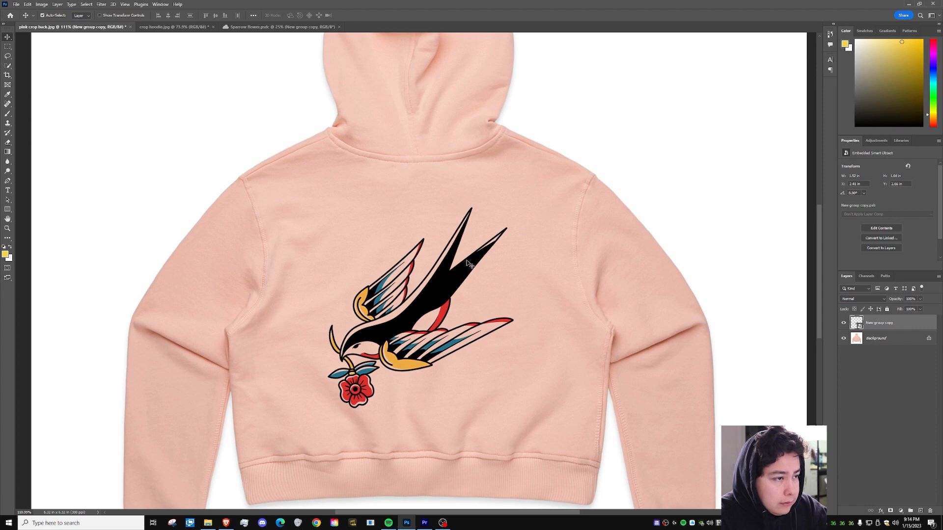
scroll(501, 254, "down", 4)
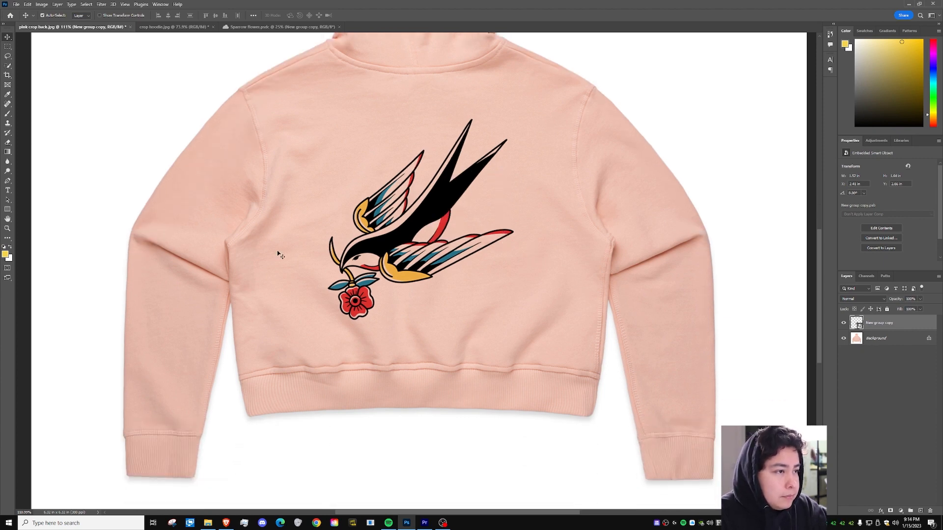
scroll(382, 168, "up", 2)
scroll(382, 168, "up", 3)
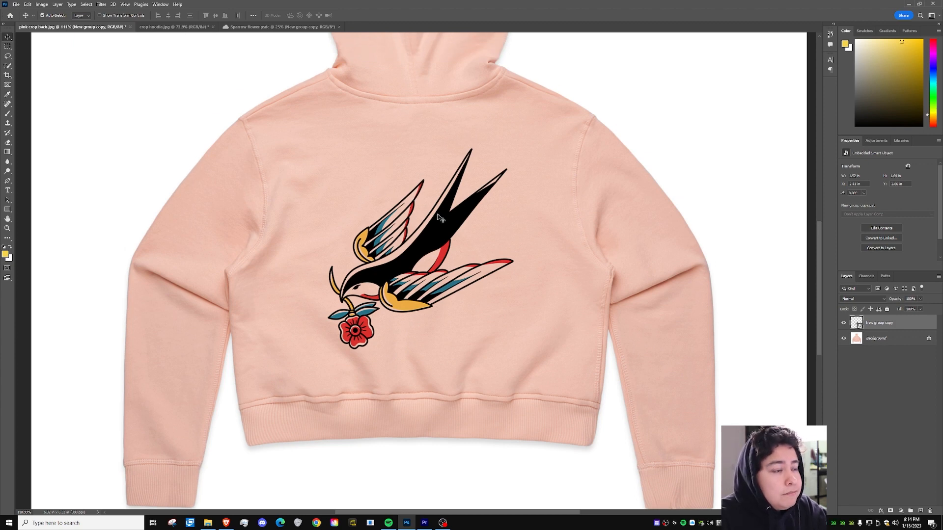
scroll(432, 226, "down", 3)
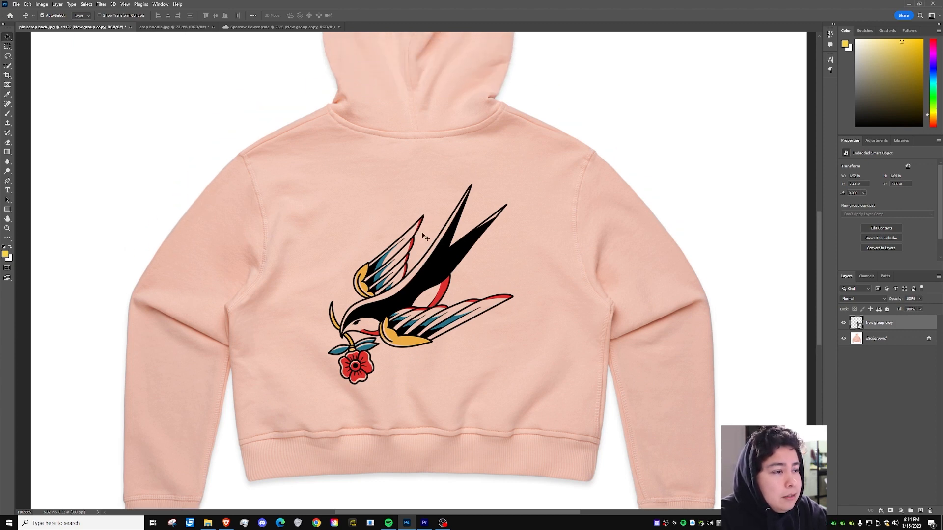
scroll(426, 237, "down", 3)
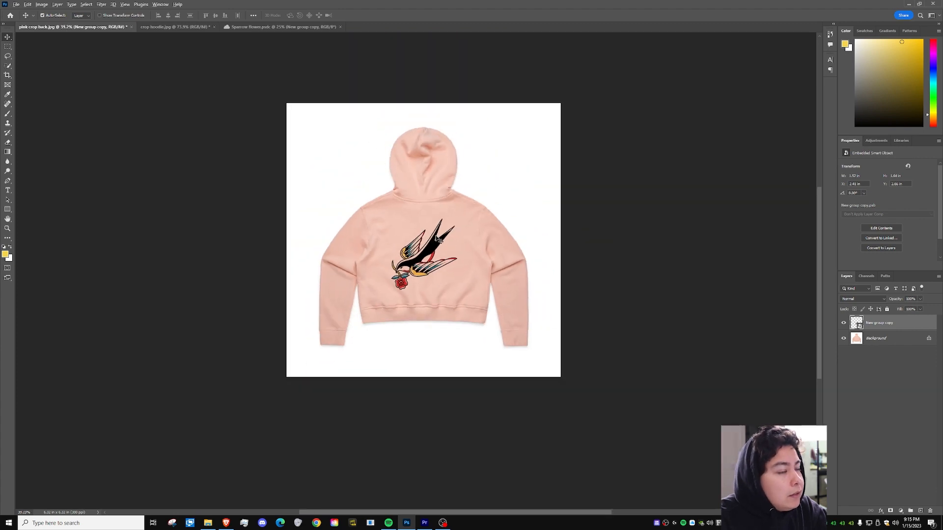
scroll(434, 220, "up", 2)
scroll(435, 220, "up", 3)
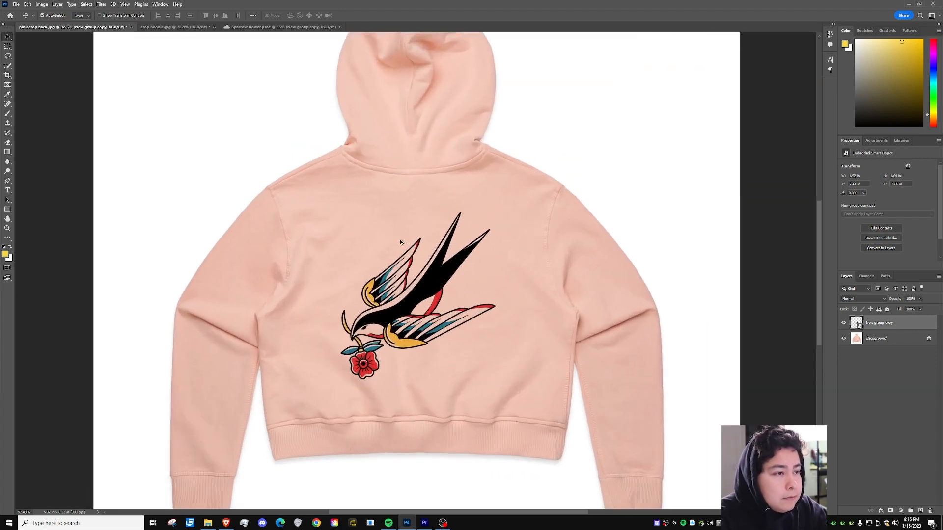
scroll(400, 240, "up", 2)
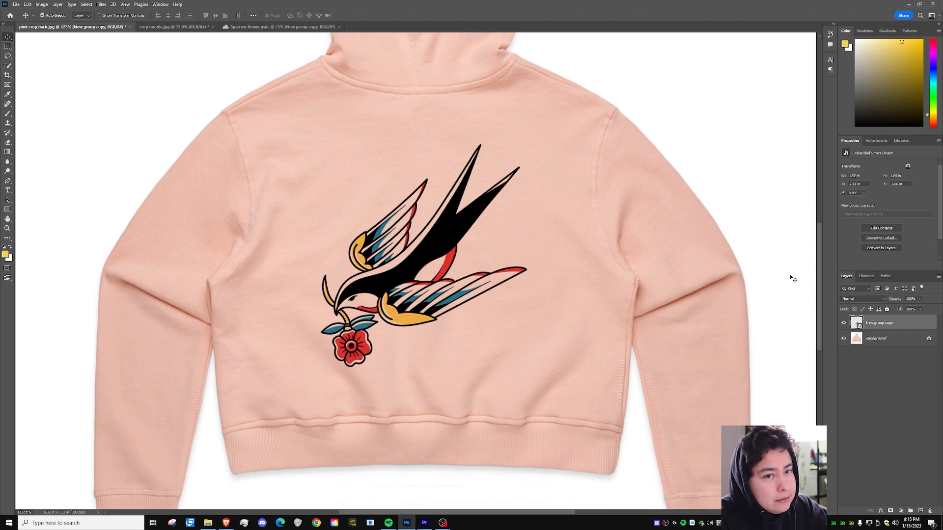
Step: Try the sparrow layer at 5% opacity, and restore it to 100%
left_click(921, 299)
left_click_drag(920, 309, 889, 308)
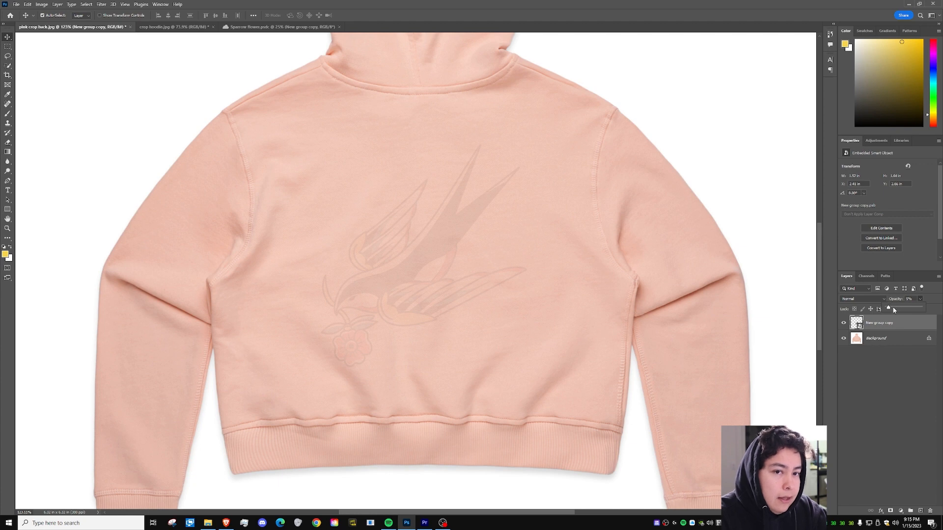
left_click_drag(889, 308, 927, 310)
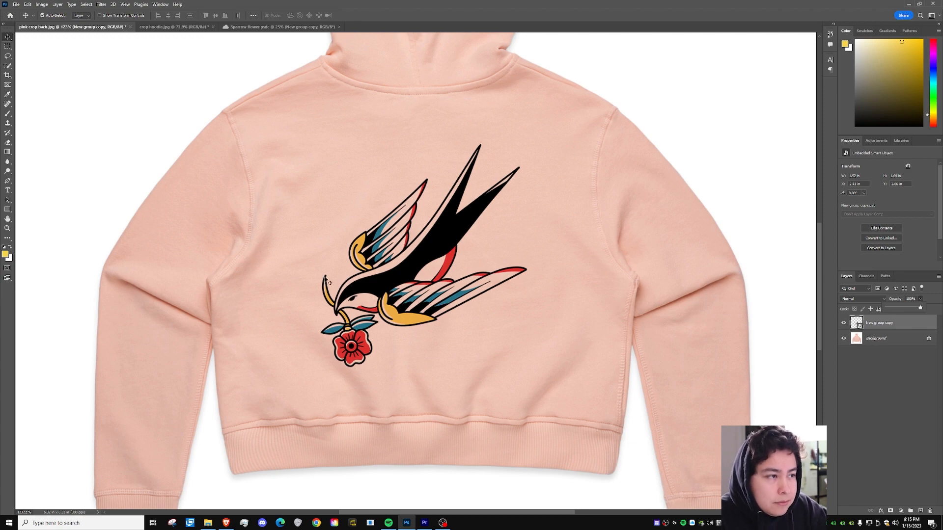
Step: Inspect the sparrow print's detail up close and lower the sparrow layer's opacity to 83%
scroll(363, 319, "up", 4)
scroll(378, 320, "up", 3)
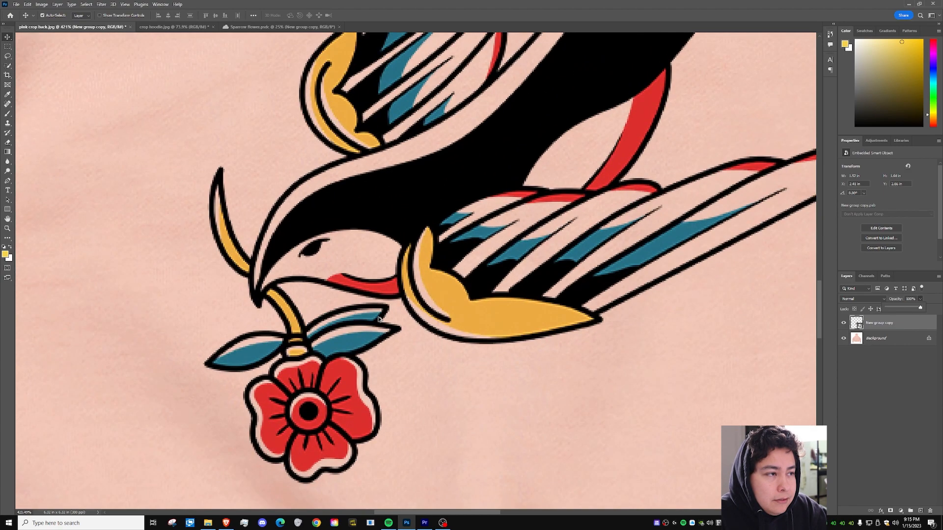
scroll(378, 319, "down", 1)
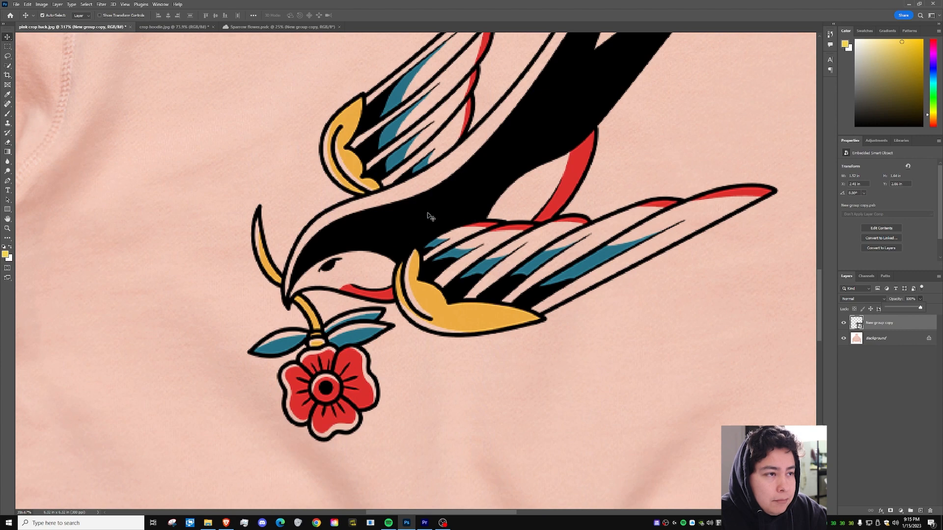
scroll(428, 216, "down", 4)
scroll(750, 270, "up", 5)
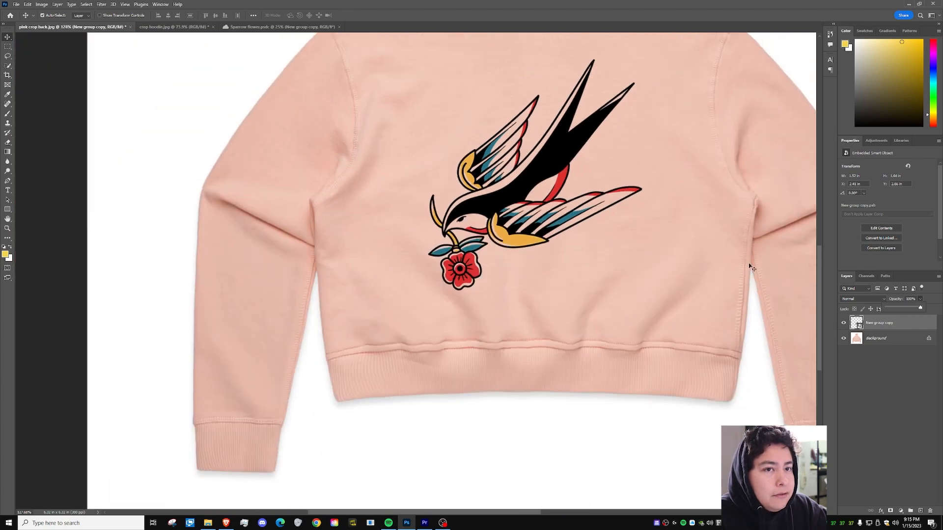
left_click_drag(539, 512, 571, 512)
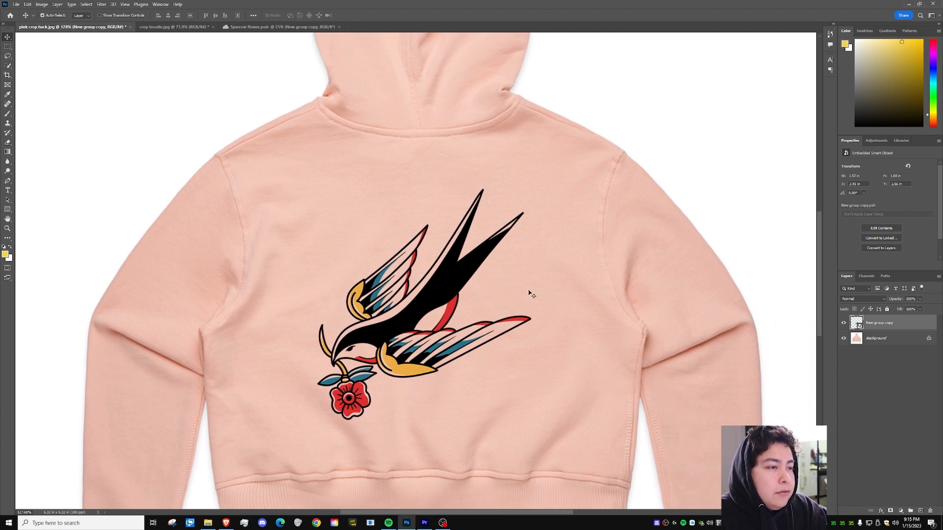
left_click(920, 310)
left_click_drag(920, 311, 917, 309)
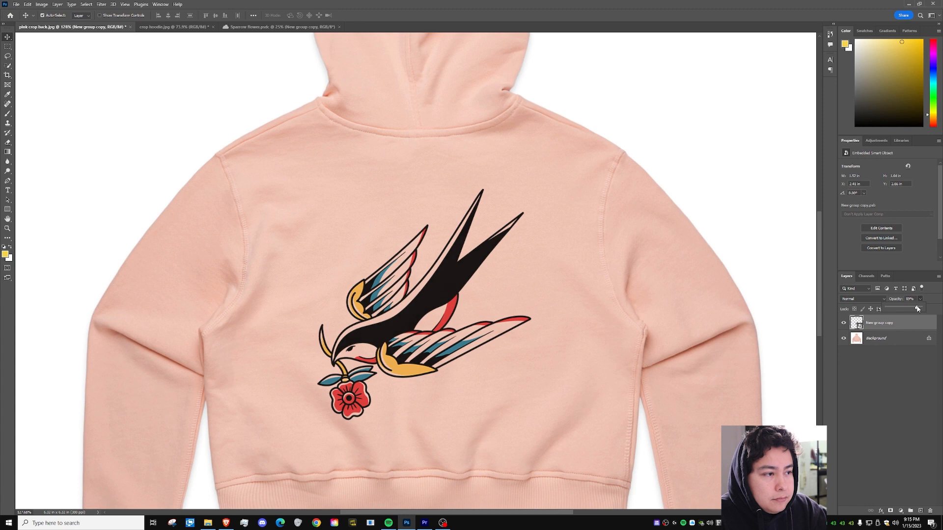
left_click_drag(917, 308, 915, 309)
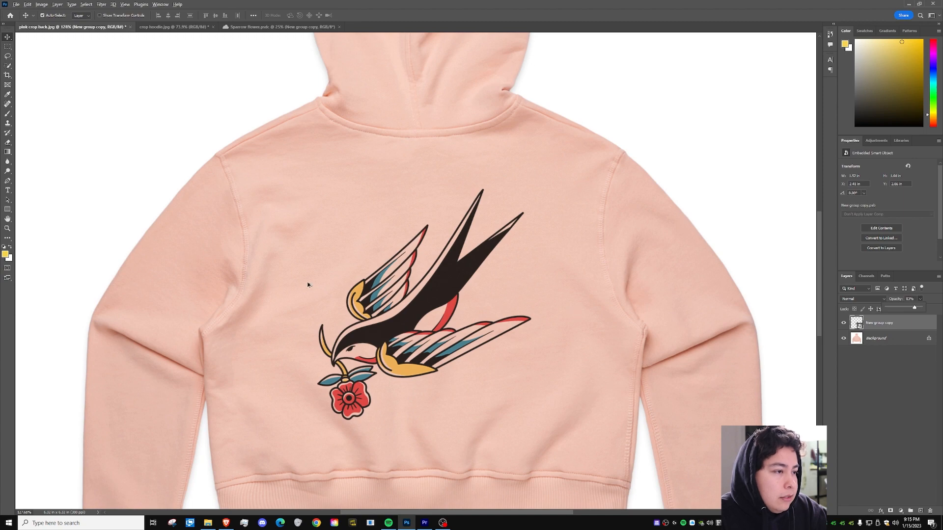
Step: Examine how the slightly transparent sparrow print blends with the hoodie fabric at different magnifications
scroll(310, 290, "up", 3)
scroll(463, 346, "down", 3)
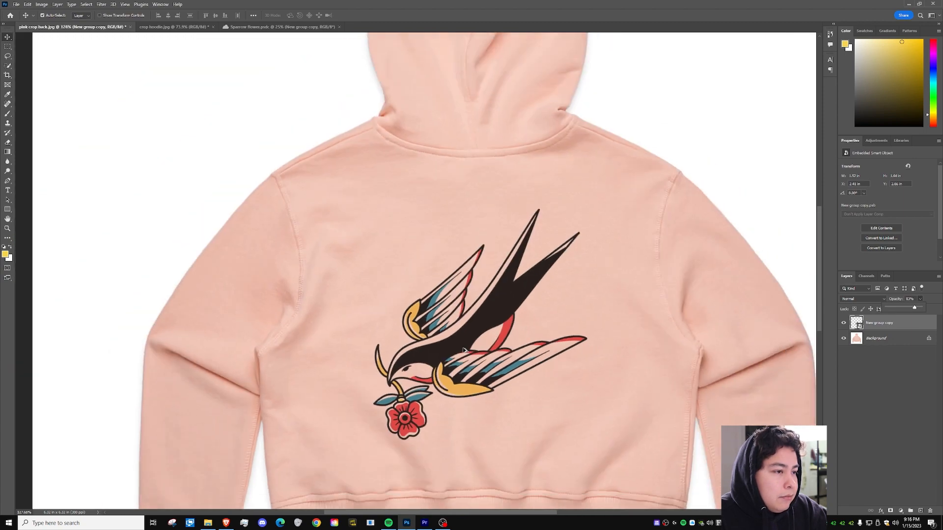
scroll(656, 308, "down", 2)
scroll(710, 303, "up", 2)
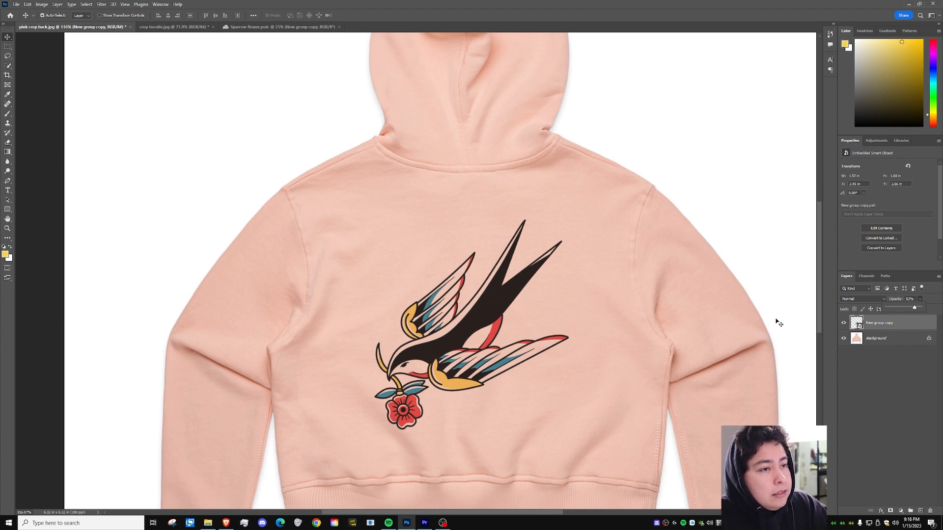
left_click_drag(554, 513, 559, 512)
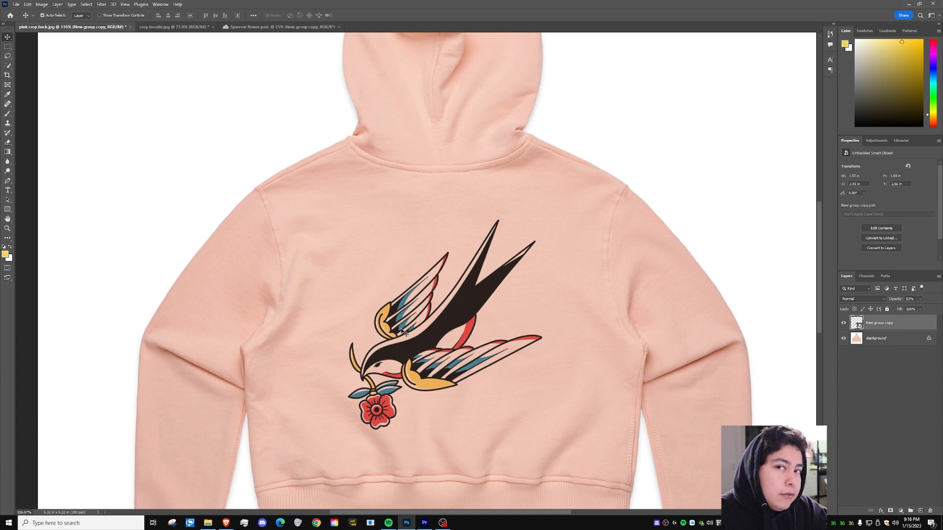
scroll(491, 331, "down", 3)
scroll(503, 379, "up", 3)
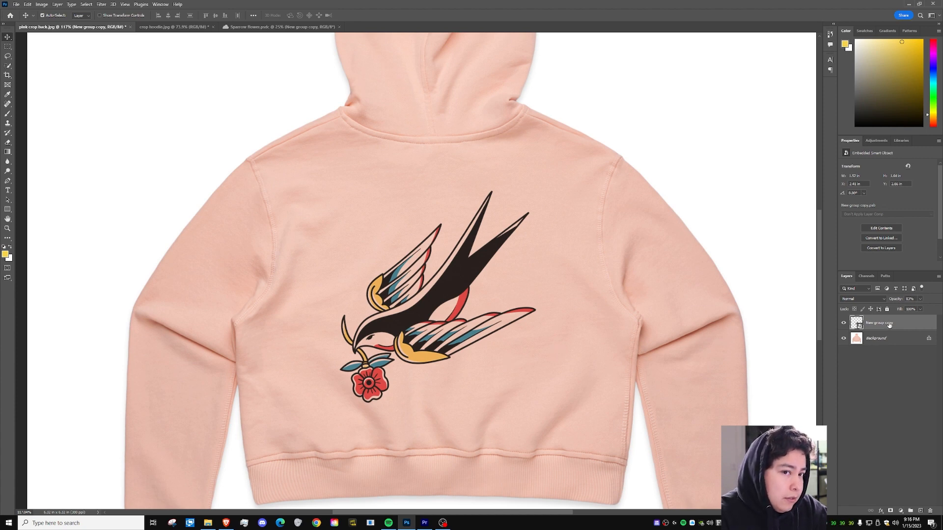
Step: Start a Gaussian Blur on the sparrow layer and bring the bird's head and flower into the filter preview
left_click(101, 4)
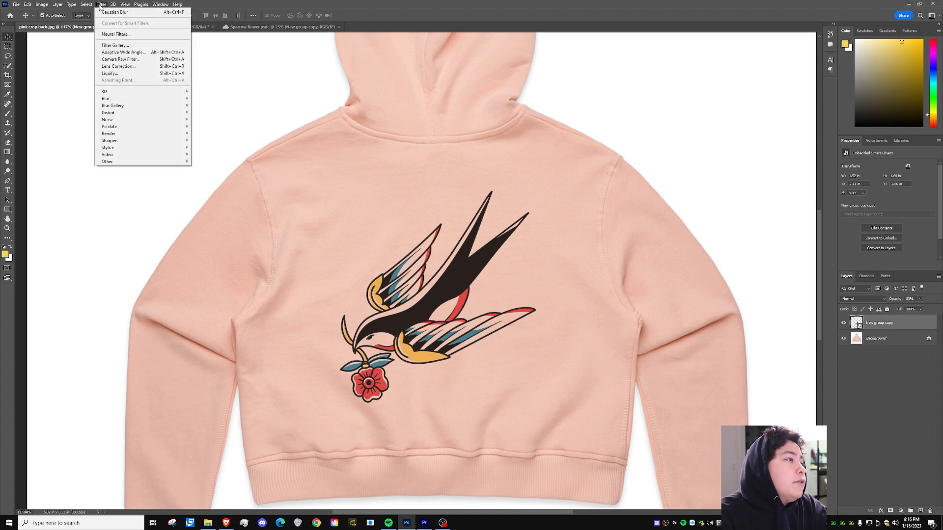
mouse_move(175, 100)
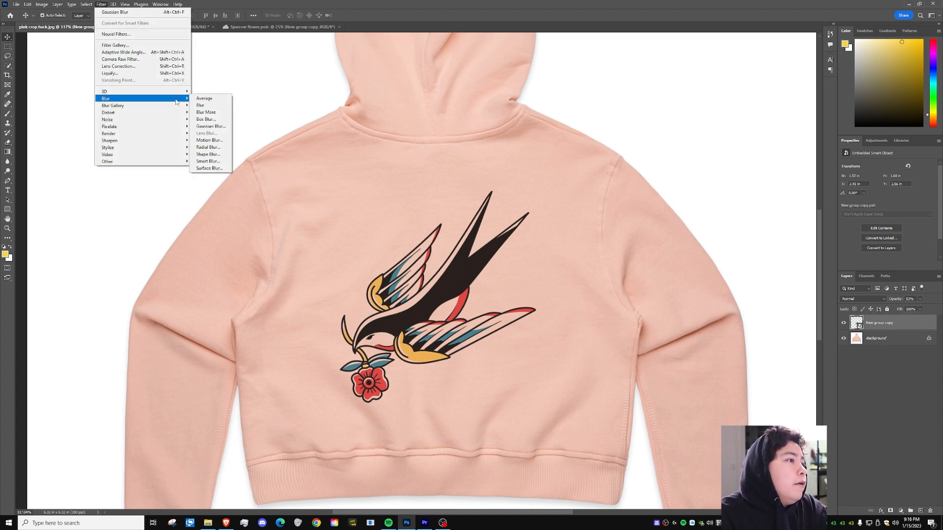
left_click(210, 126)
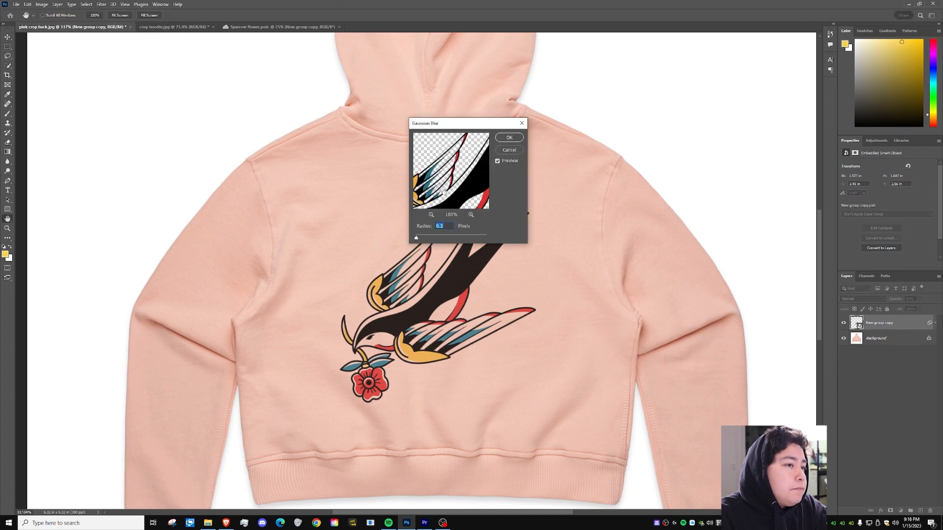
left_click_drag(454, 187, 499, 210)
left_click_drag(438, 166, 415, 133)
mouse_move(450, 188)
left_mouse_down()
mouse_move(427, 150)
mouse_move(444, 193)
left_mouse_up()
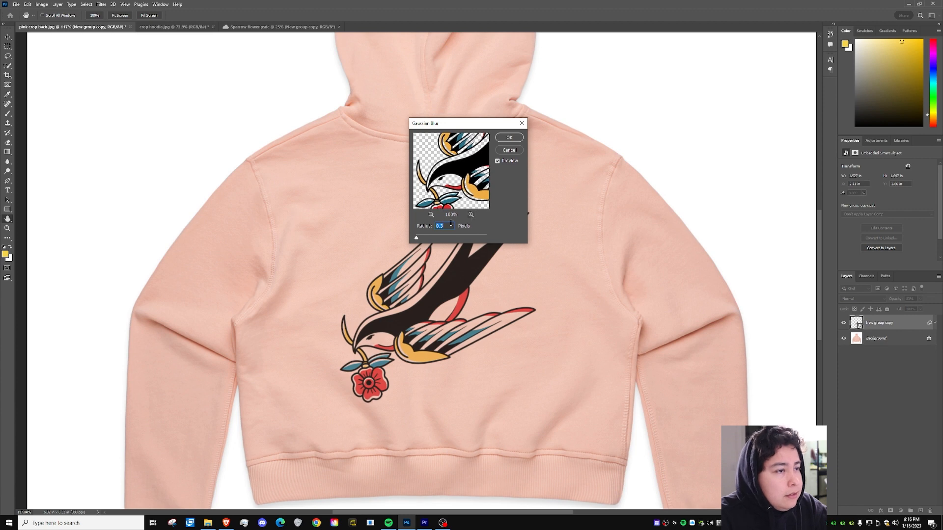
Step: Try a blur radius of 1 pixel on the sparrow, and apply the Gaussian Blur at 0.4 pixels instead
key("BackSpace")
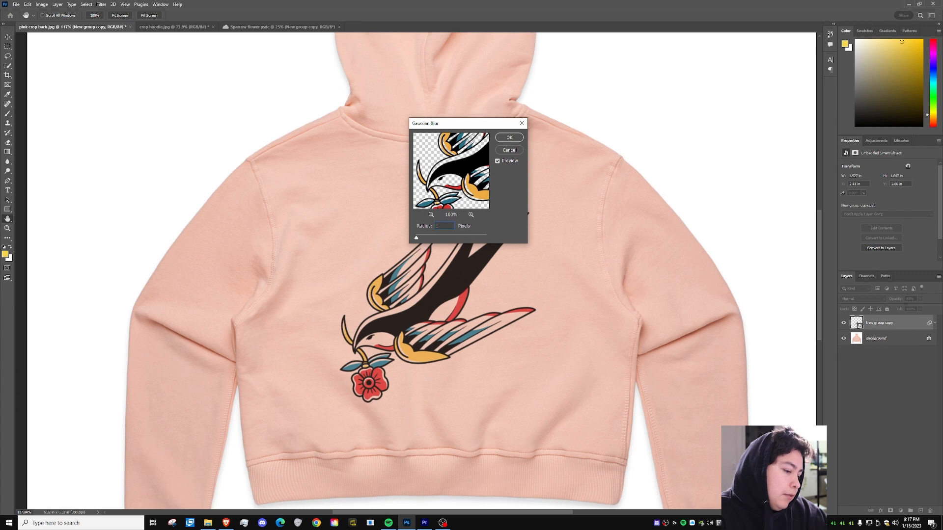
type("1")
key("Tab")
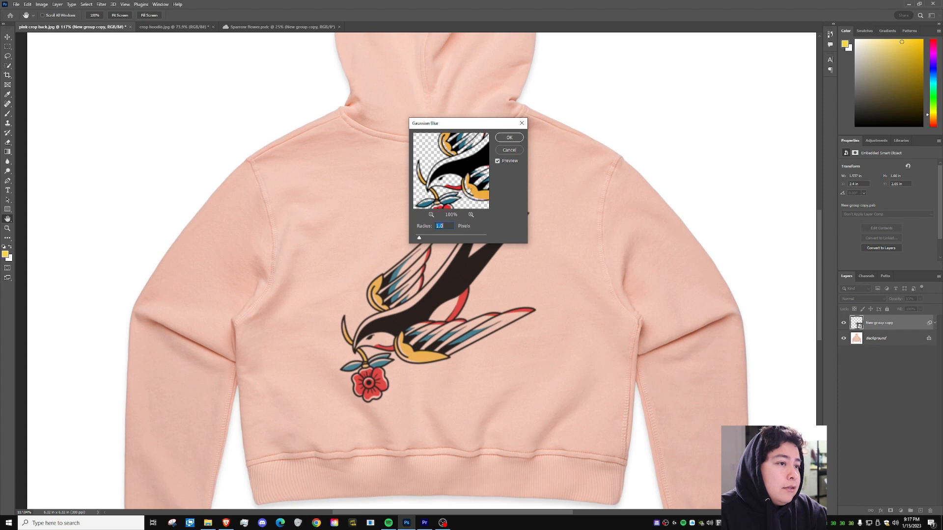
left_click(451, 224)
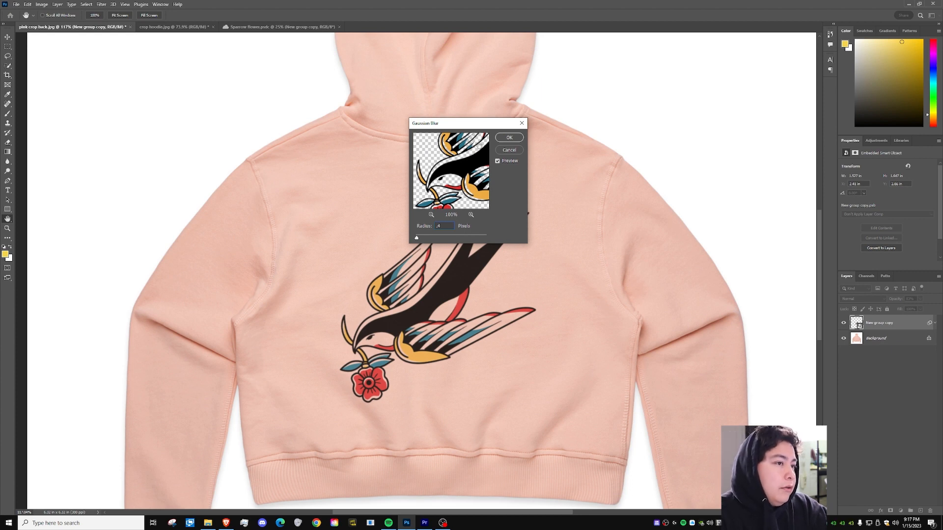
left_click(509, 139)
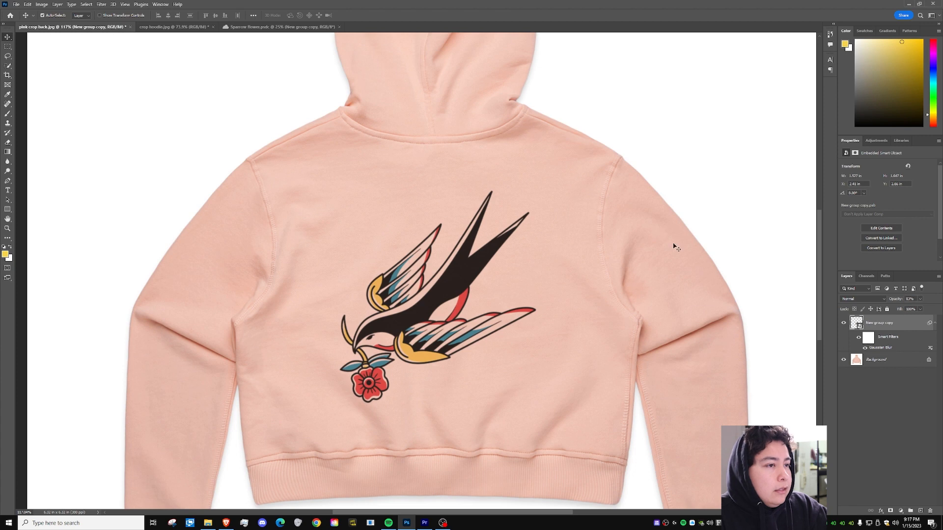
Step: Examine how the slightly blurred sparrow print sits on the hoodie's back at several magnifications
scroll(592, 220, "down", 5)
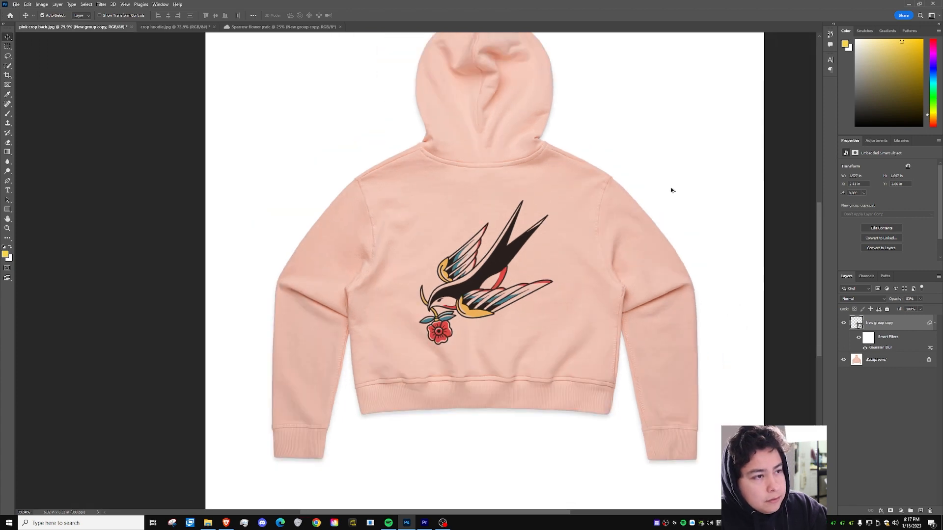
scroll(733, 129, "up", 3)
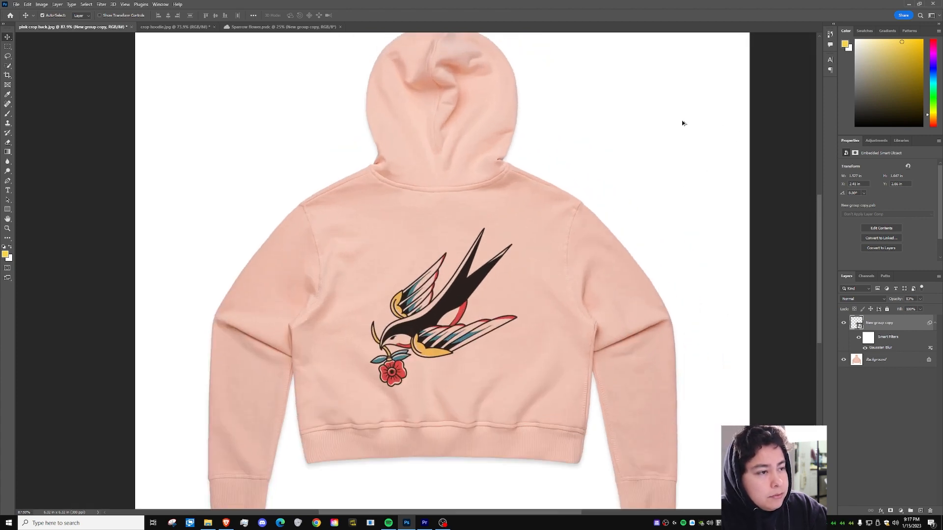
scroll(697, 221, "down", 3)
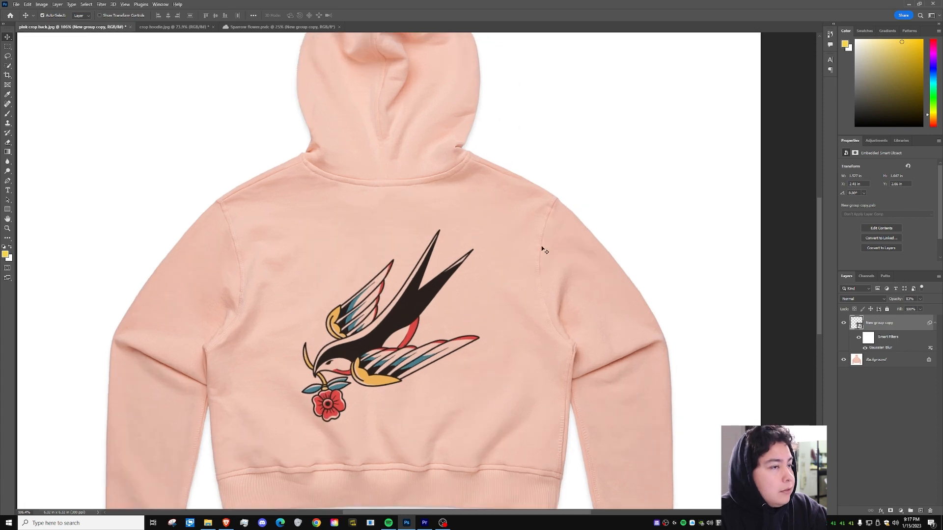
scroll(688, 210, "down", 2)
scroll(719, 210, "up", 3)
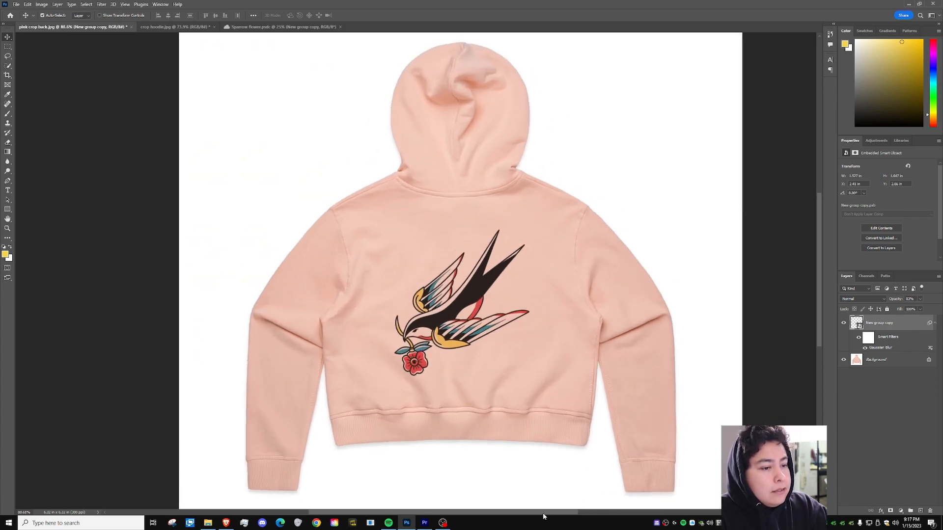
left_click_drag(545, 513, 560, 514)
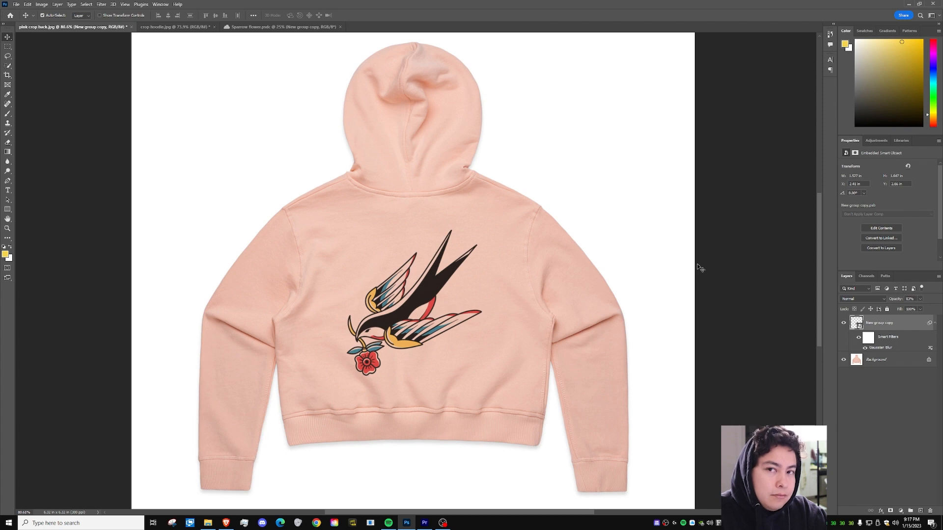
Step: Add the two-line text WICKED REBELS on the chest beside the drawstrings in crop hoodie.jpg
left_click(186, 27)
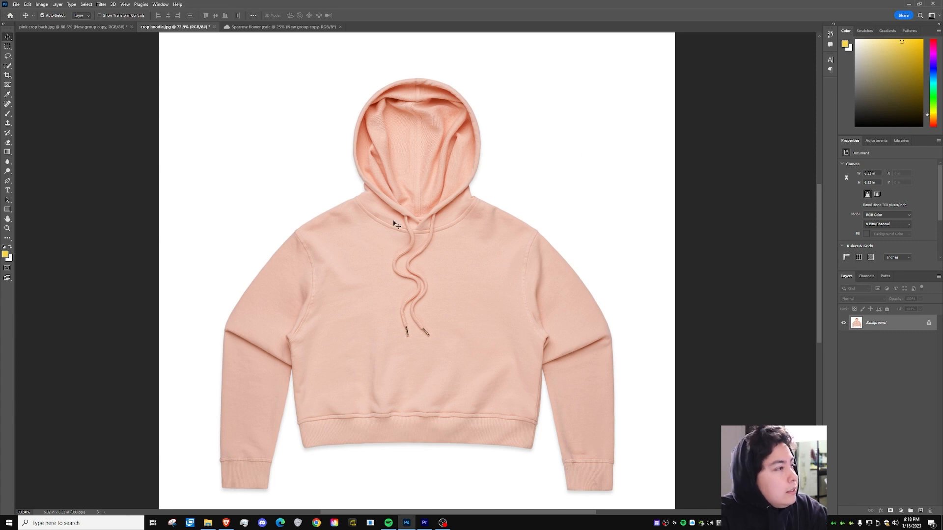
left_click(8, 194)
left_click(481, 289)
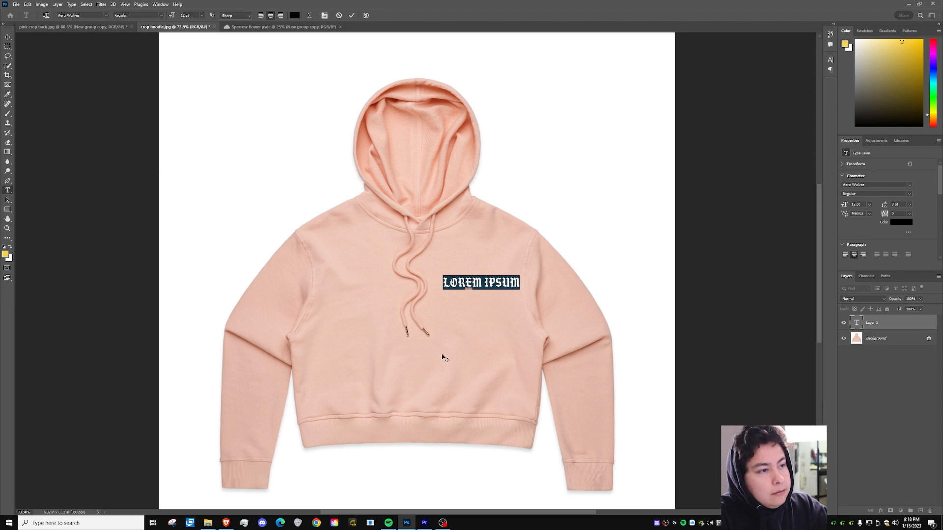
type("WICKED REBELS")
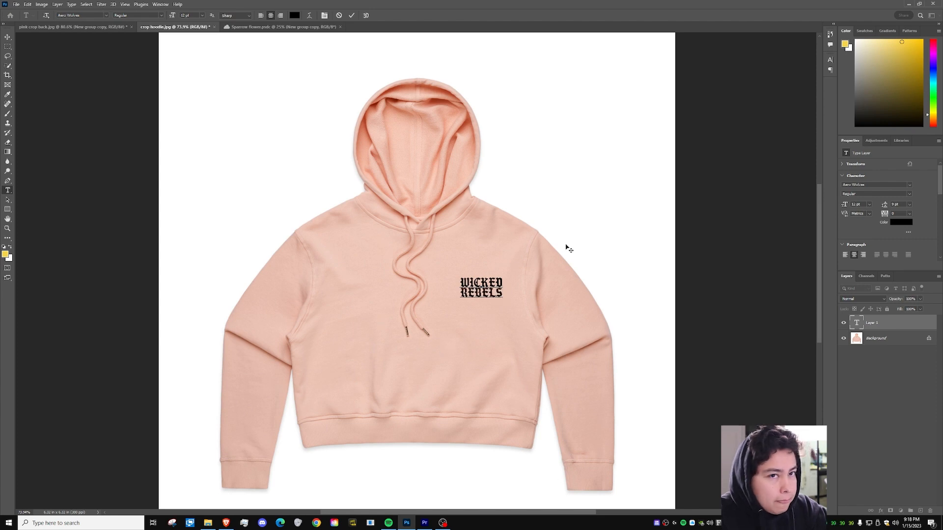
key("ctrl+a")
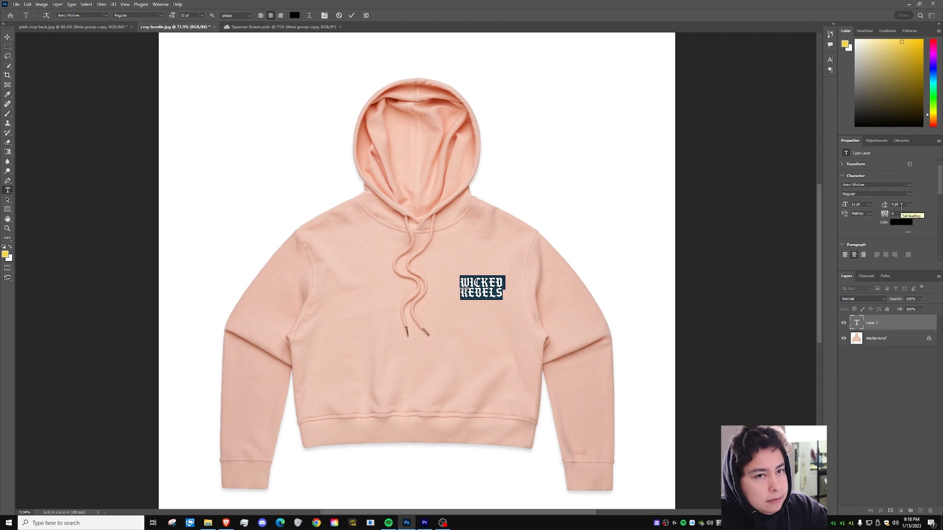
double_click(479, 287)
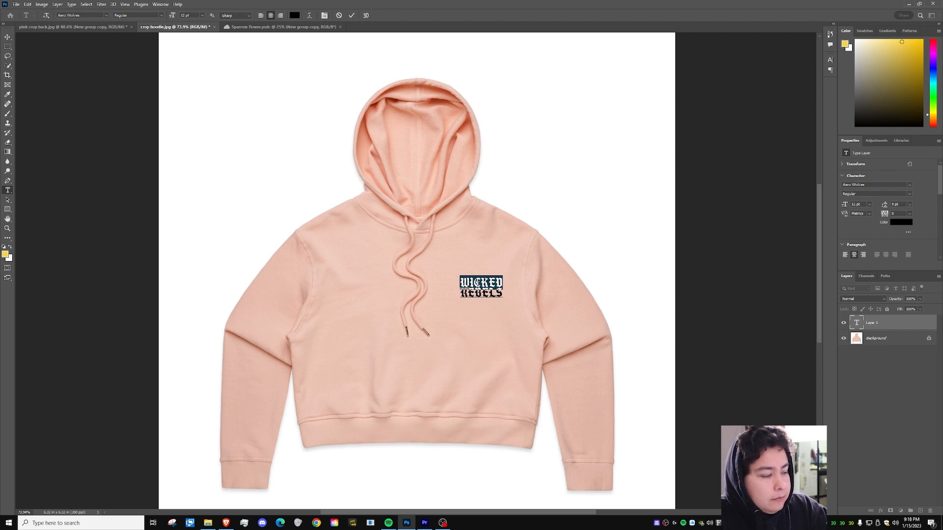
key("ctrl+a")
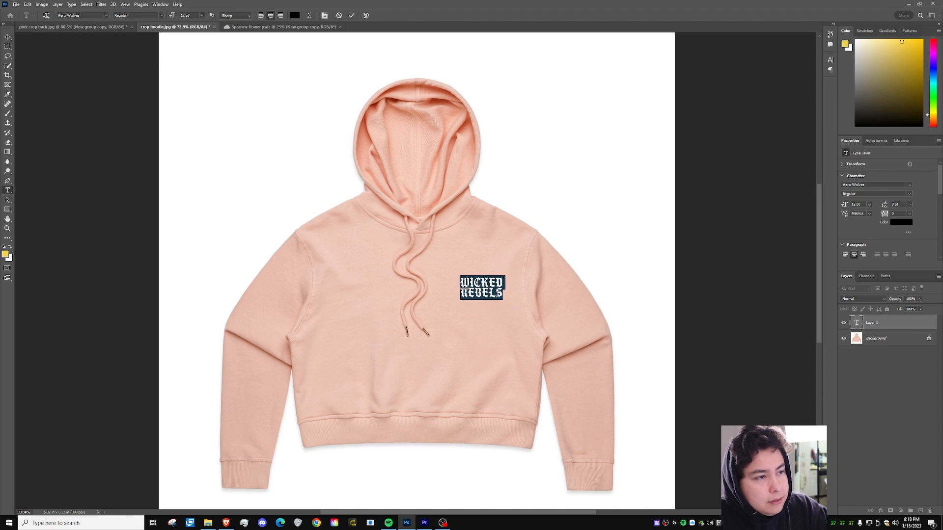
left_click(496, 296)
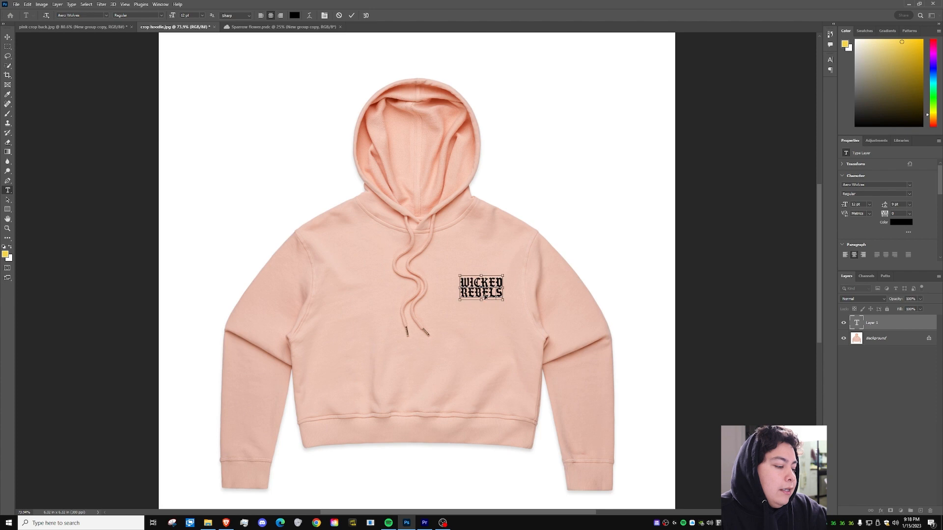
left_click_drag(498, 294, 462, 283)
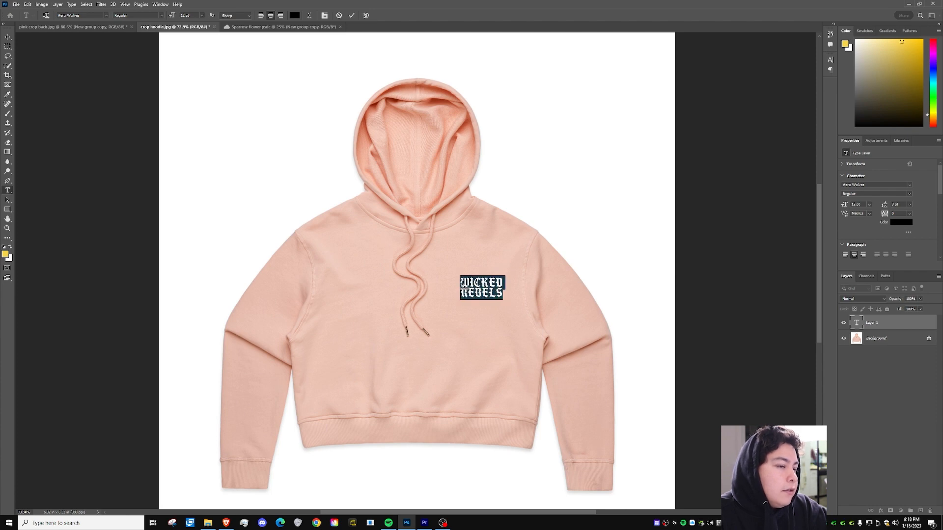
left_click(481, 289)
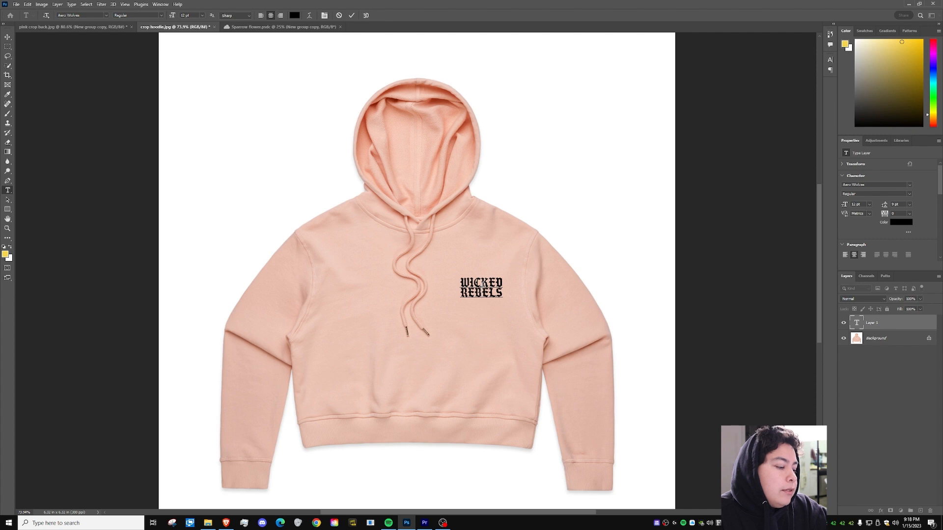
key("ctrl+a")
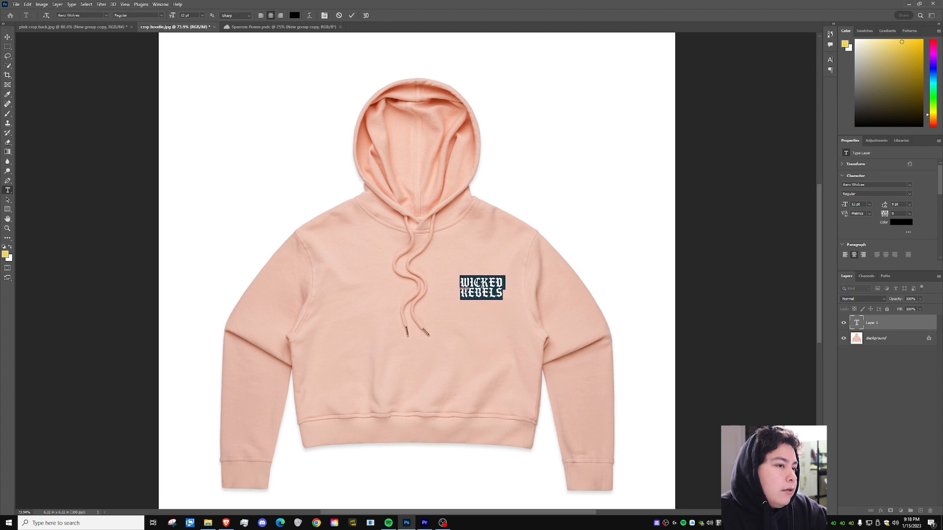
left_click(482, 290)
key("ctrl+a")
left_click(482, 290)
key("ctrl+a")
triple_click(471, 295)
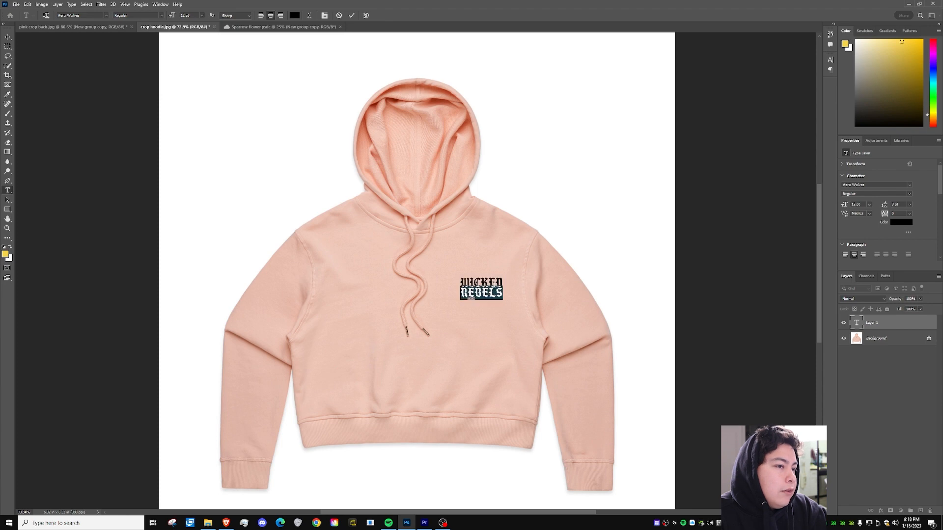
triple_click(493, 285)
Step: Set the color of the whole WICKED REBELS text to near-black #050505
key("ctrl+a")
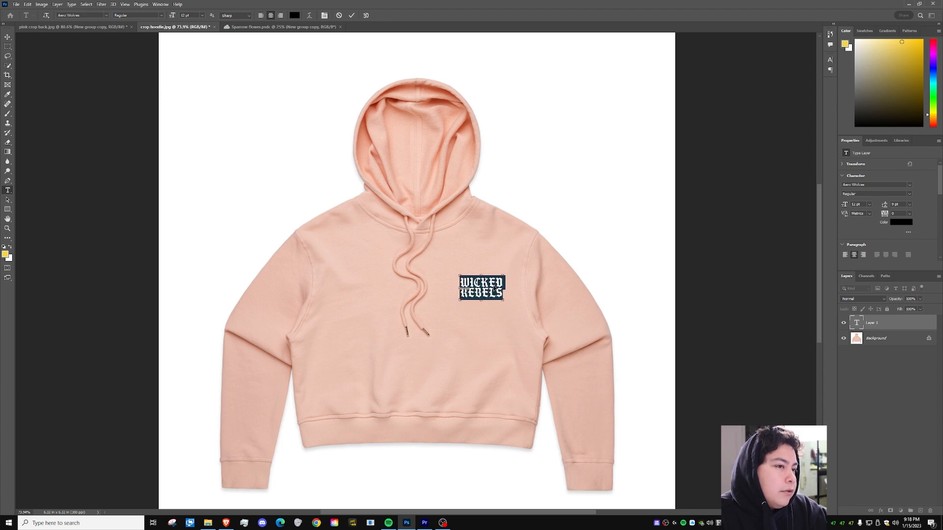
left_click(891, 223)
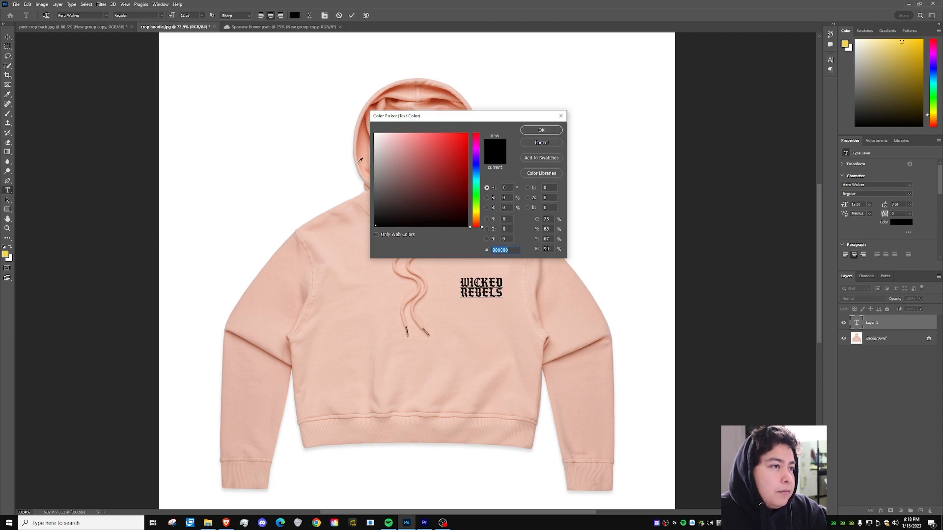
type("fc3a3a")
left_click_drag(423, 134, 344, 227)
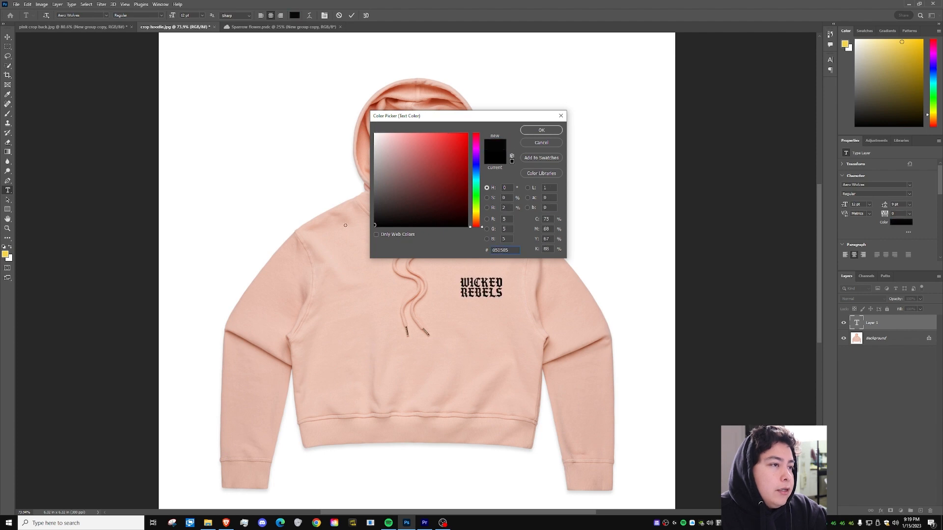
left_click(541, 129)
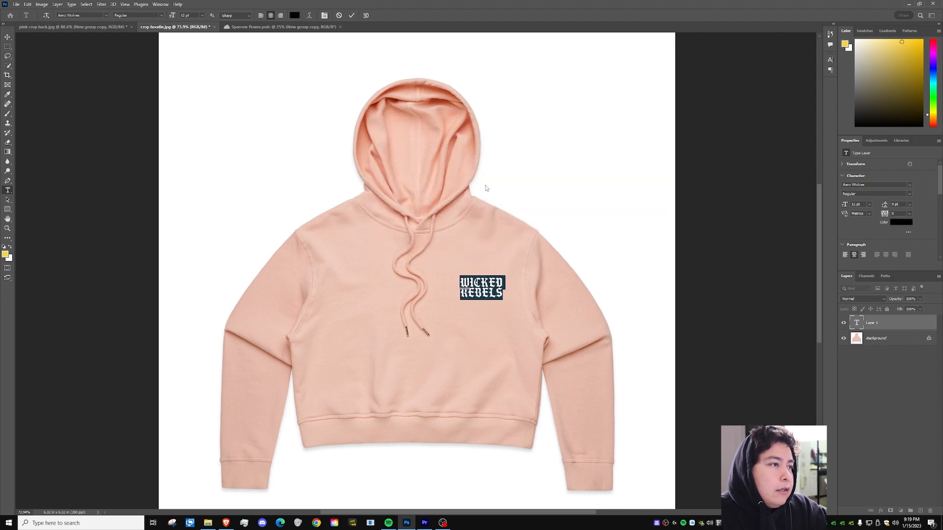
Step: Move the WICKED REBELS text slightly closer to the drawstrings on the hoodie's chest
left_click(7, 37)
left_click_drag(478, 294, 463, 291)
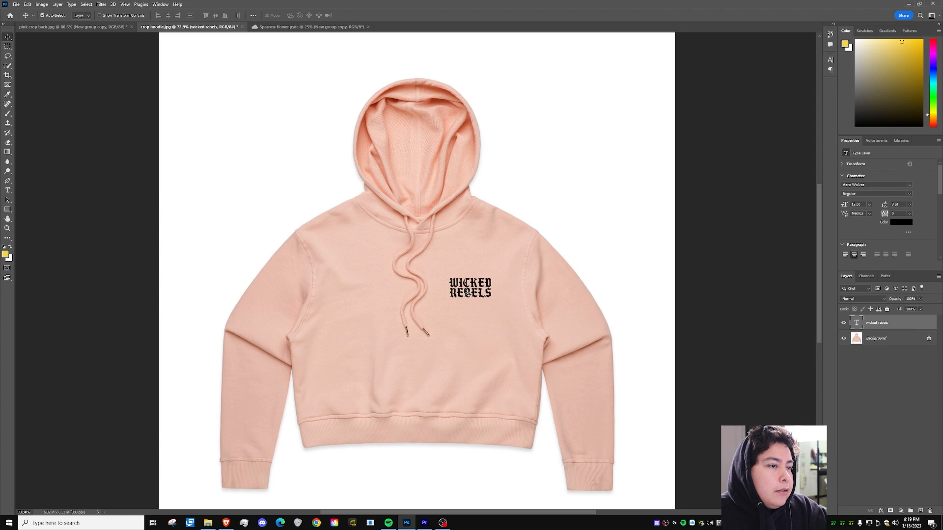
left_click(712, 203)
scroll(690, 238, "down", 3)
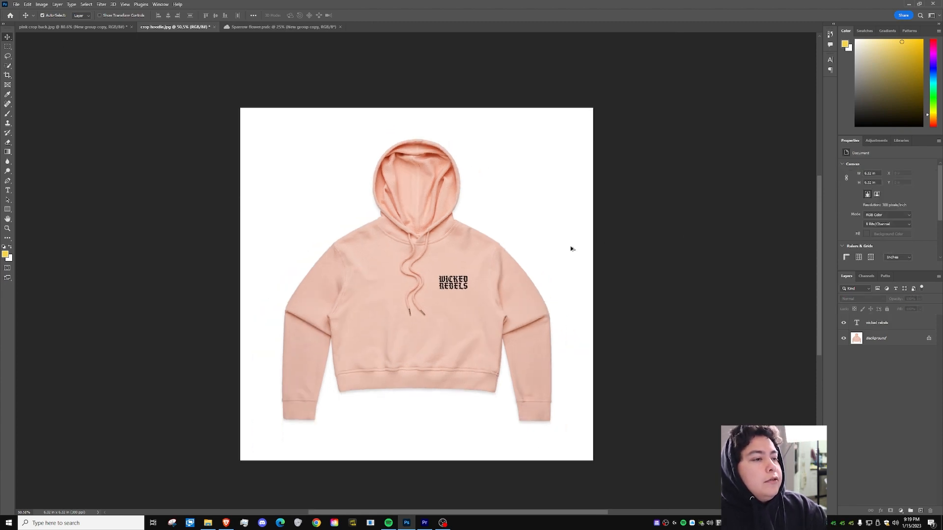
left_click_drag(457, 284, 453, 284)
left_click(709, 190)
Step: Lower the opacity of the wicked rebels text layer to 90% and check the lettering against the fabric up close
scroll(480, 238, "up", 6)
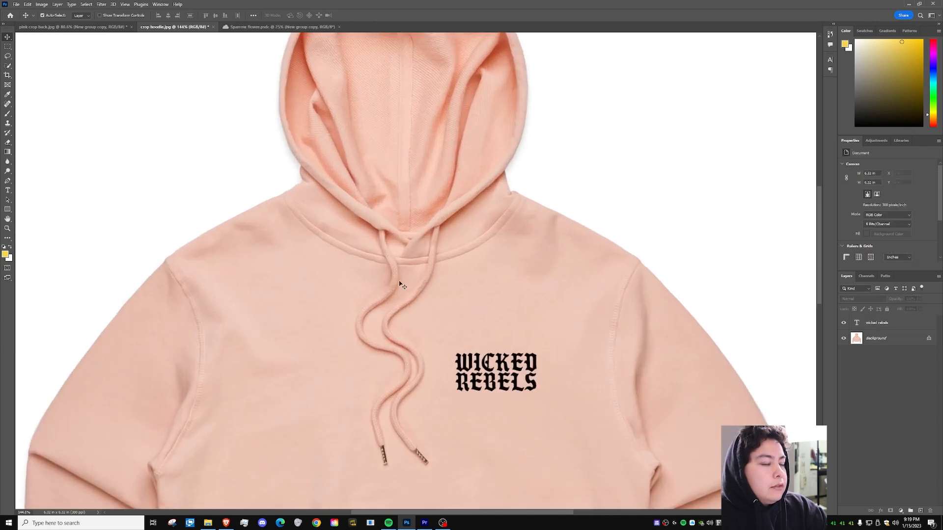
scroll(400, 284, "down", 2)
scroll(400, 283, "down", 1)
scroll(400, 282, "down", 1)
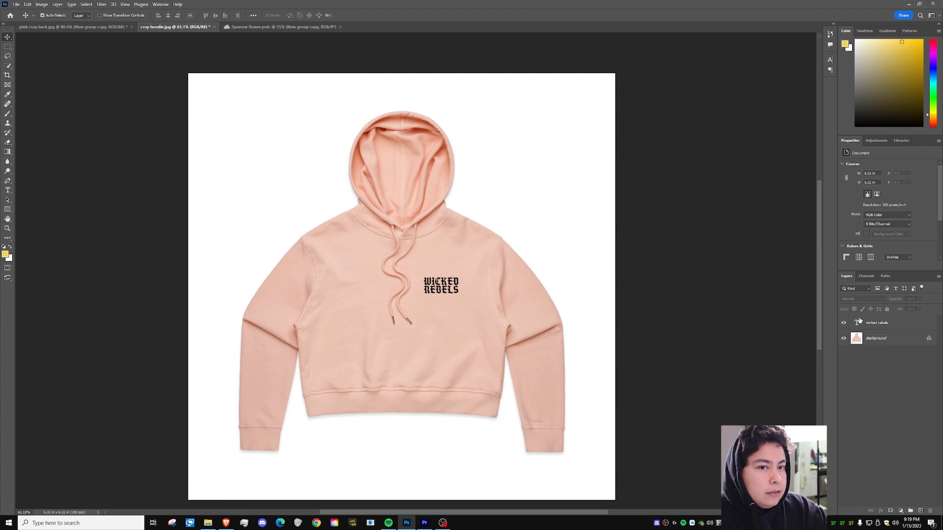
left_click(892, 328)
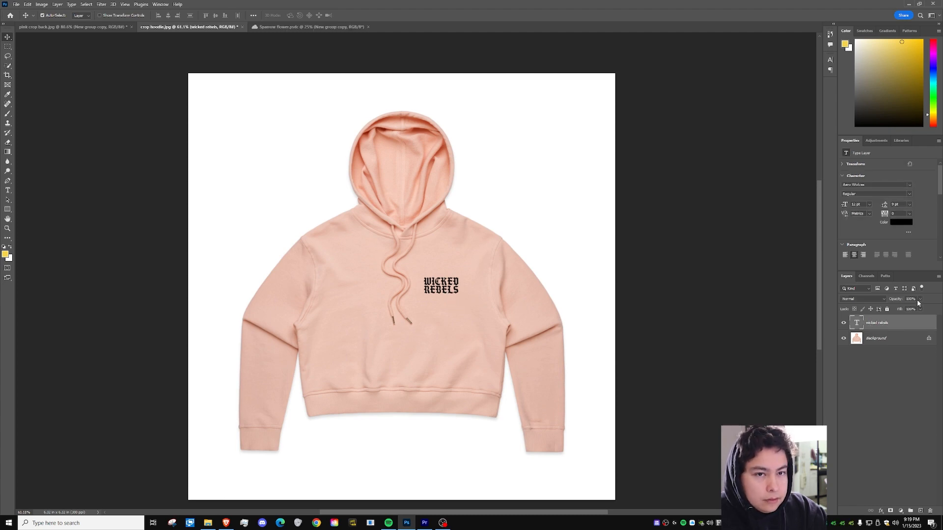
left_click_drag(918, 301, 918, 310)
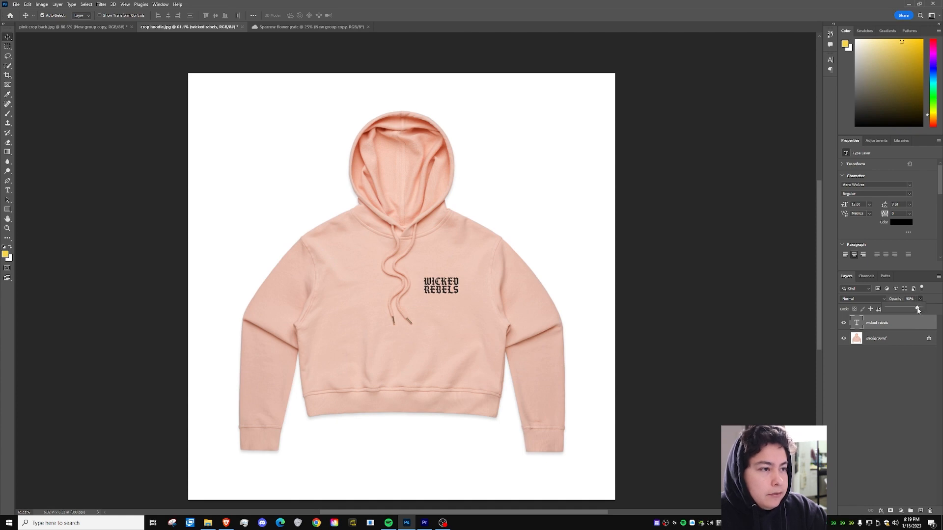
scroll(352, 307, "up", 6)
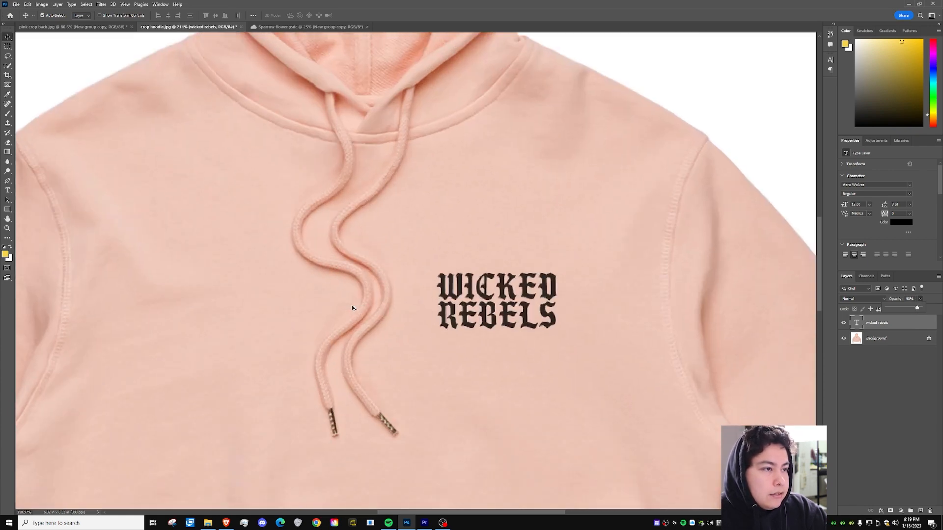
Step: Lower the opacity of the wicked rebels text layer slightly further and check the lettering against the whole hoodie
left_click_drag(923, 310, 916, 310)
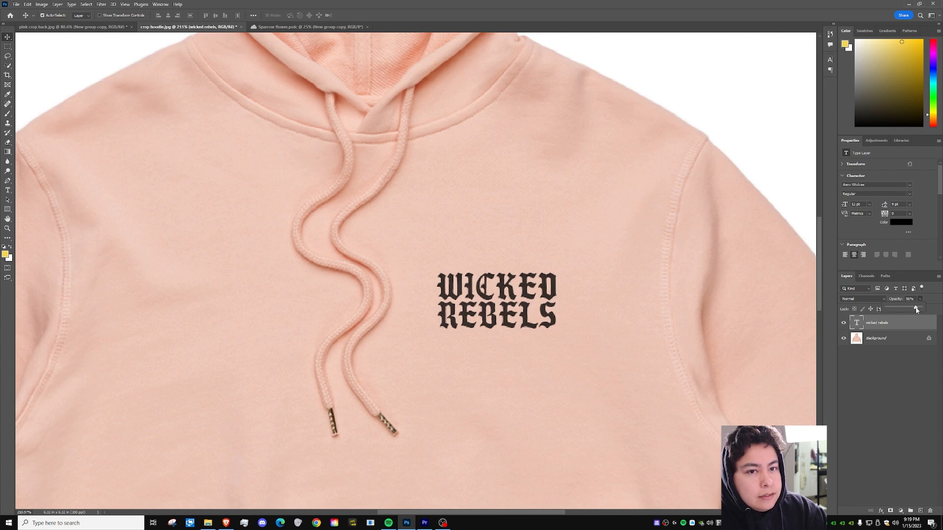
scroll(248, 209, "down", 8)
left_click_drag(492, 513, 396, 423)
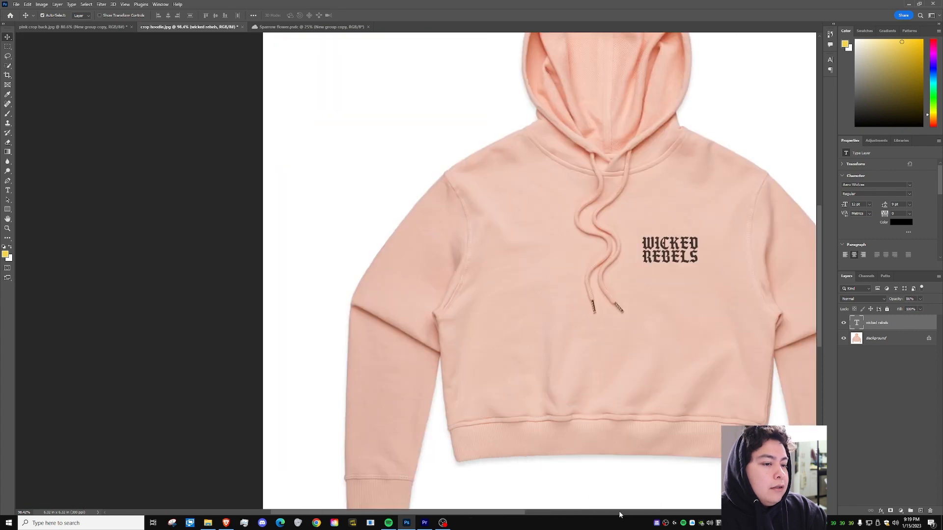
left_click_drag(521, 513, 578, 467)
scroll(526, 169, "up", 3)
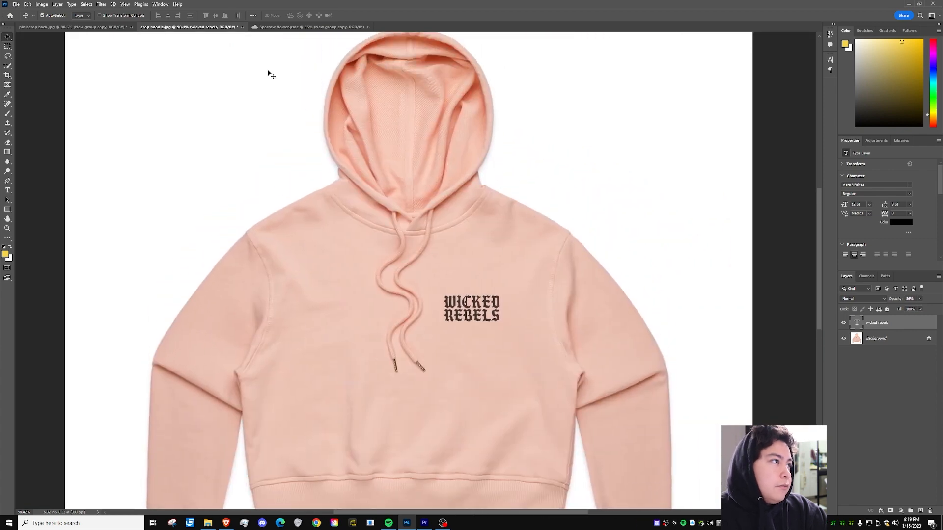
Step: Convert the wicked rebels text layer to a smart object for a Gaussian Blur
left_click(100, 4)
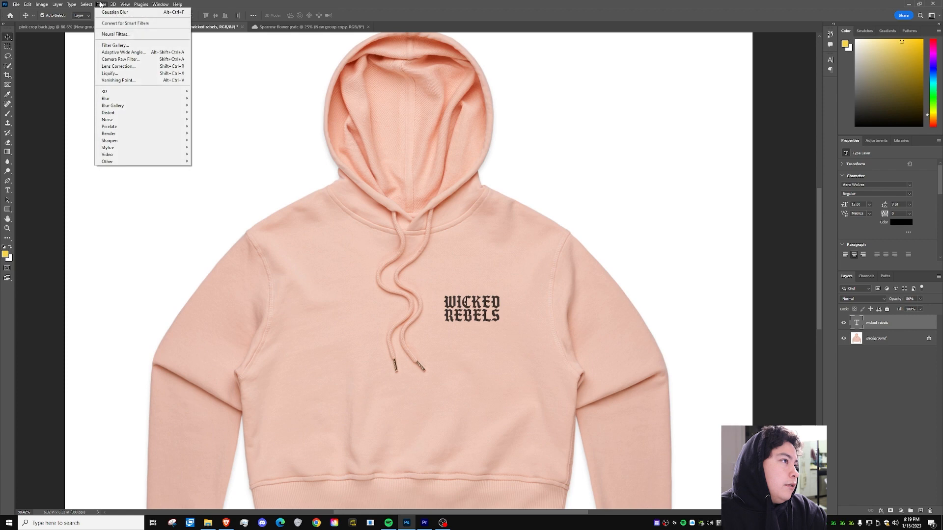
mouse_move(113, 4)
mouse_move(147, 98)
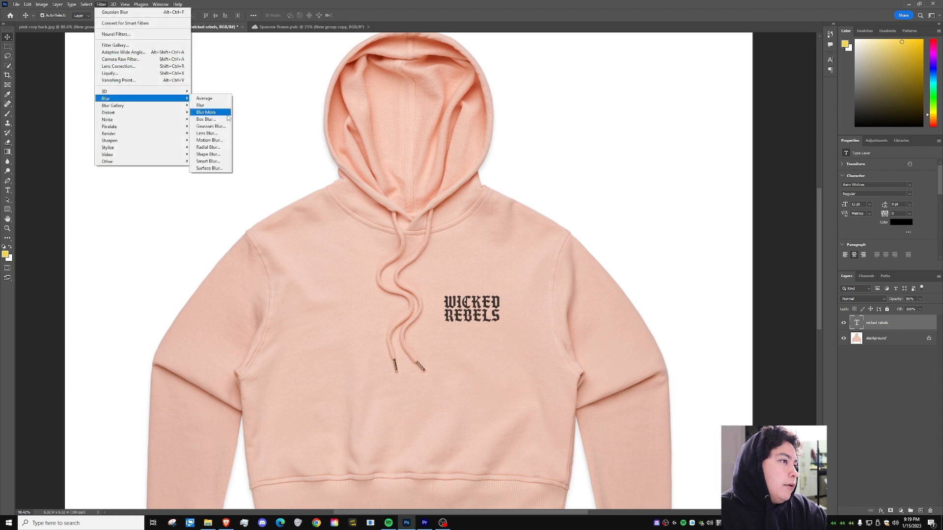
left_click(212, 126)
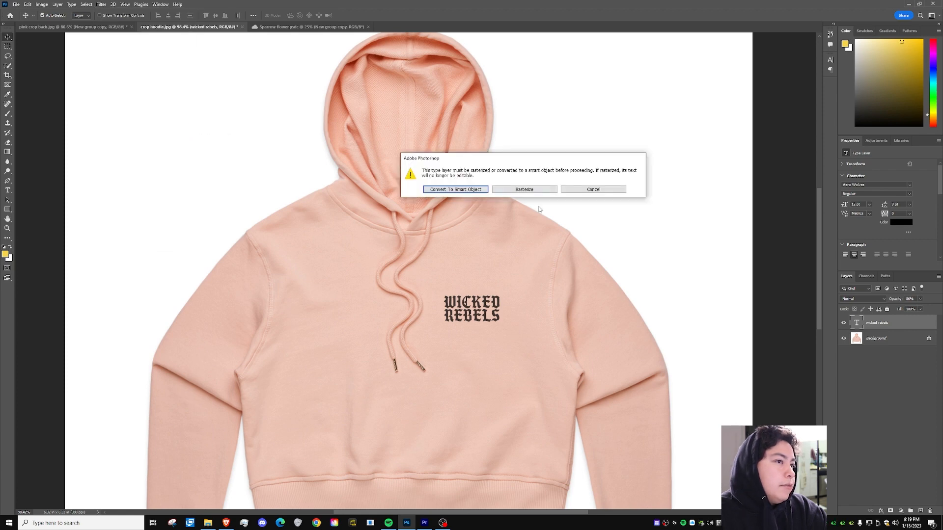
left_click(470, 193)
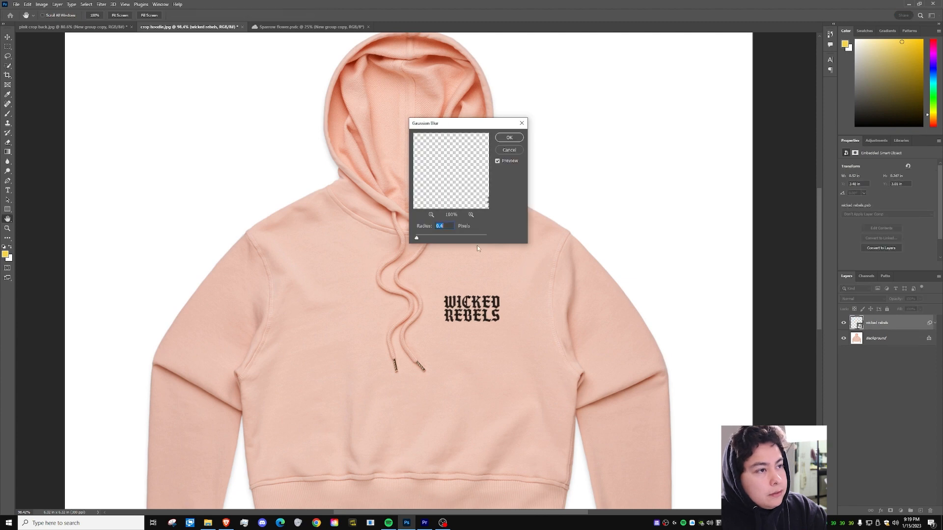
Step: Apply the Gaussian Blur with a radius below 1 pixel to the WICKED REBELS lettering and check it on the hoodie
left_click(452, 225)
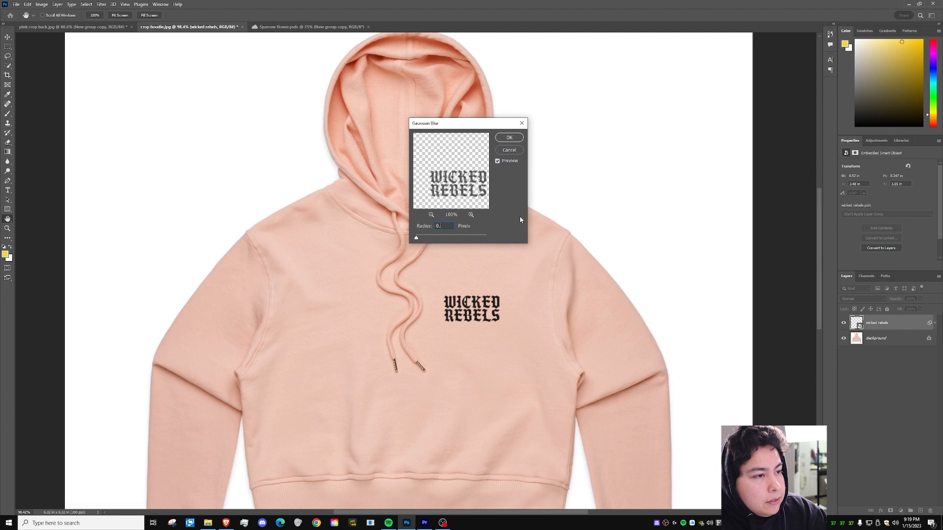
left_click(509, 138)
scroll(498, 241, "down", 5)
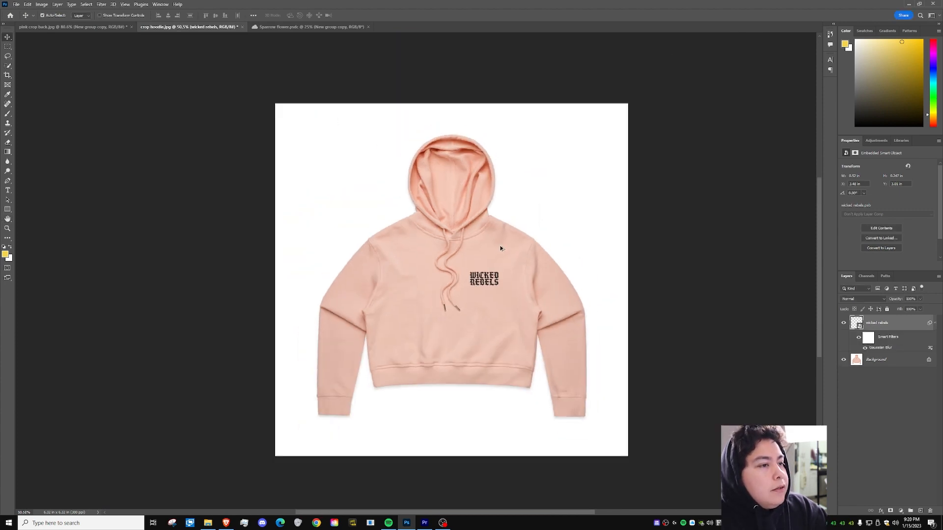
scroll(502, 247, "up", 5)
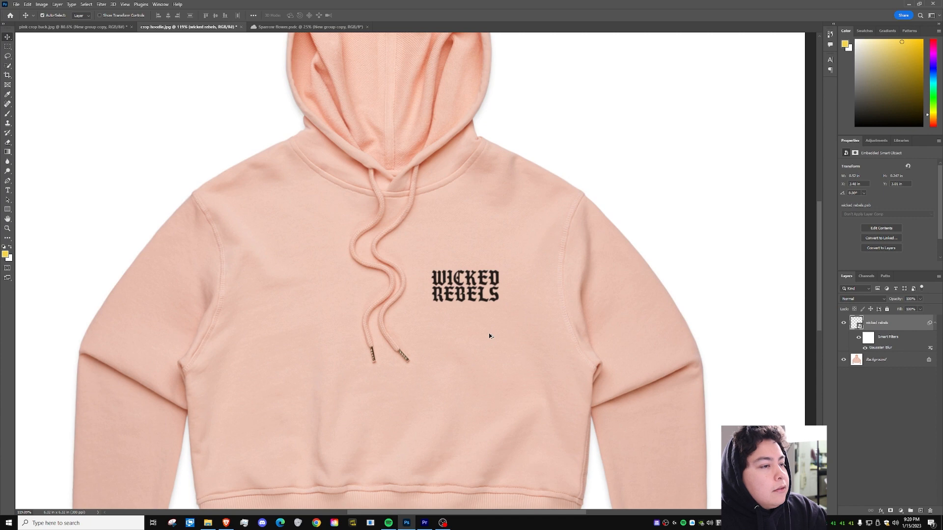
scroll(490, 336, "down", 3)
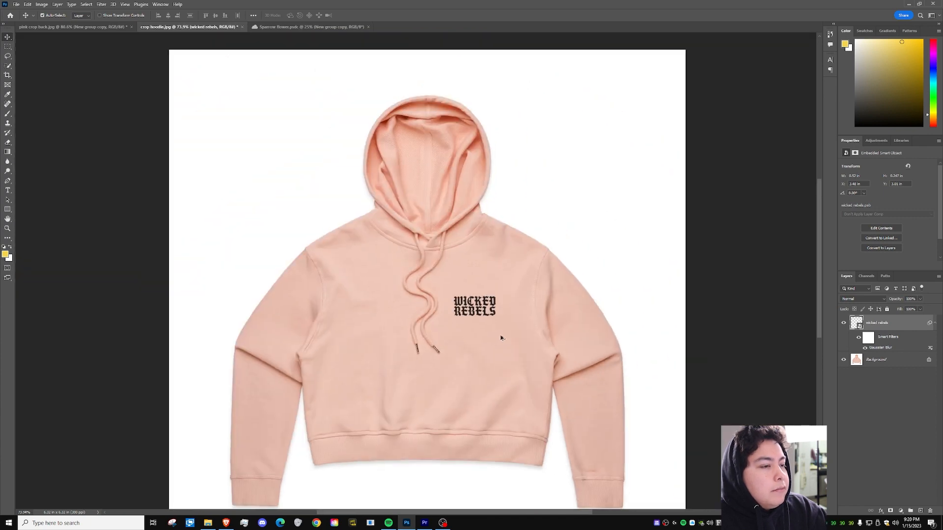
scroll(500, 338, "down", 2)
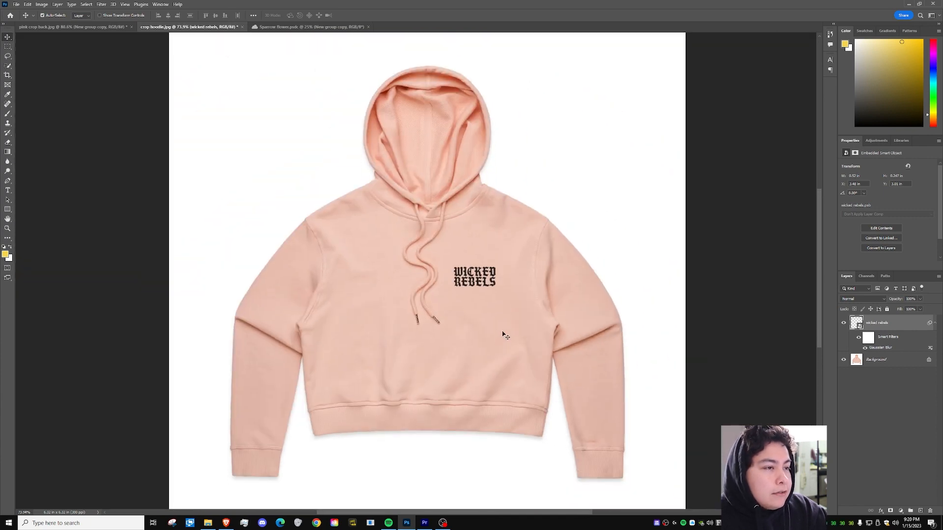